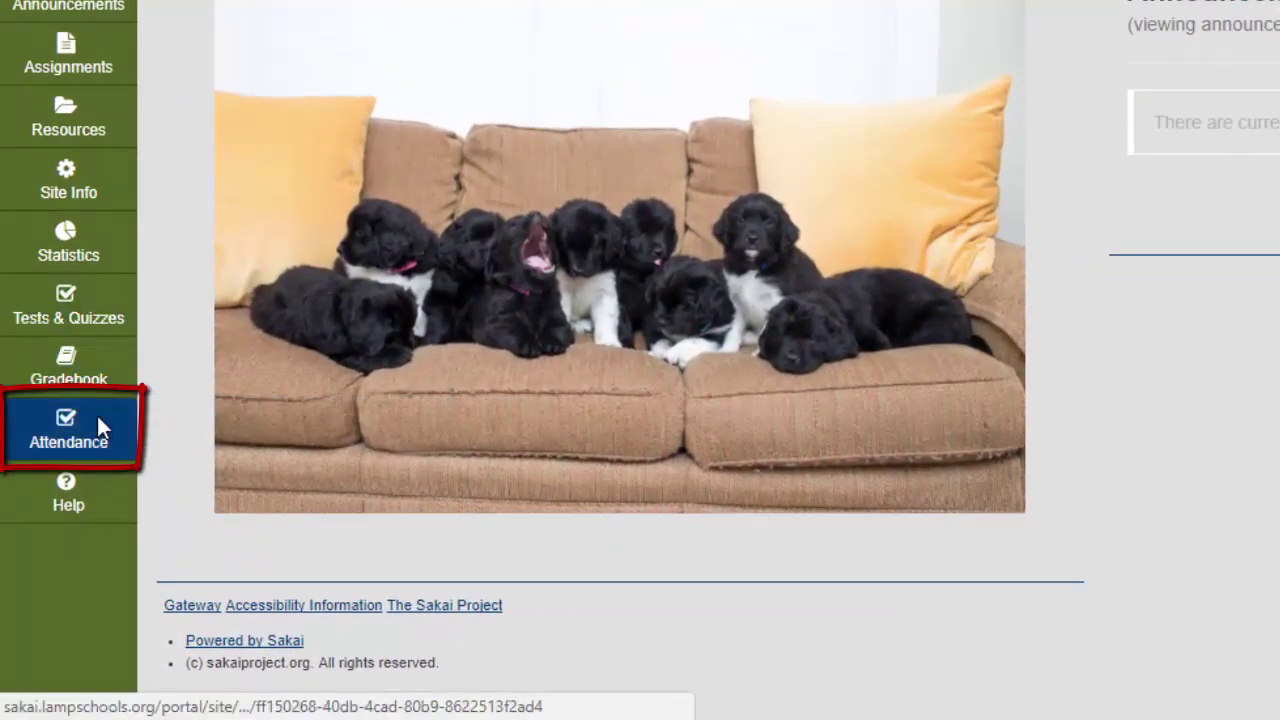
In the Attendance settings, enable 'Show comments to students', keeping all five statuses active
click(98, 420)
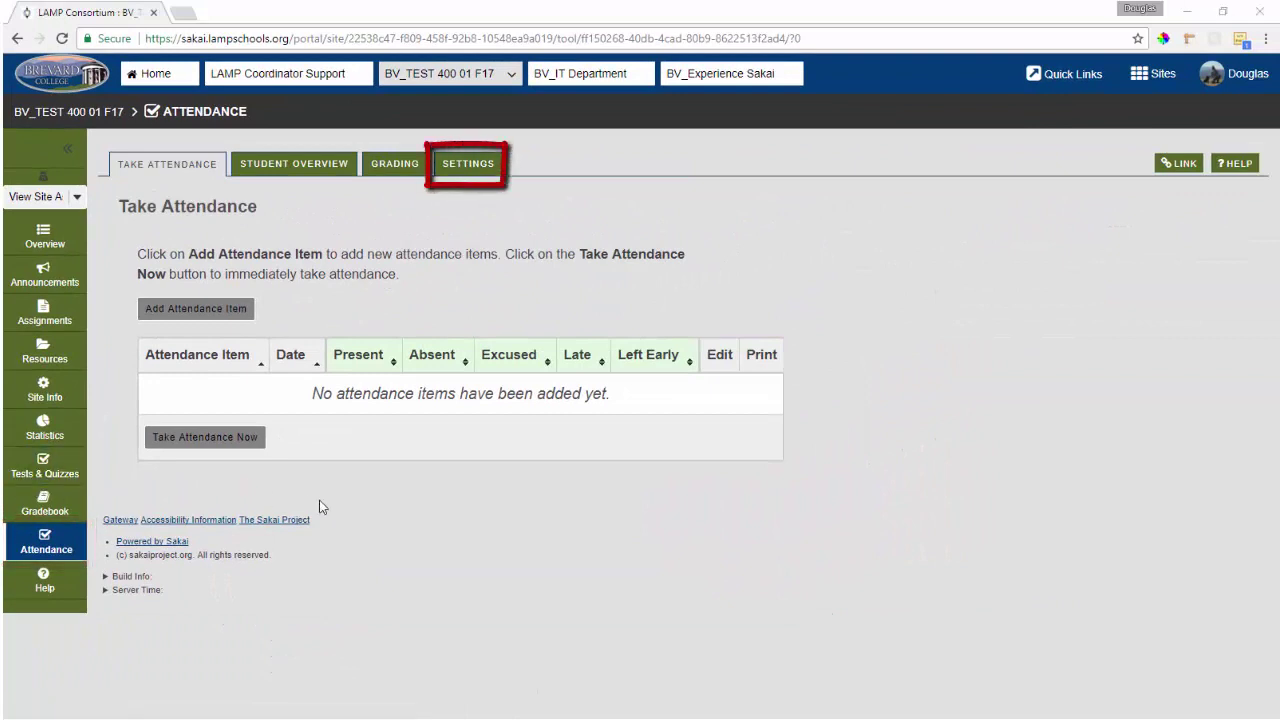
click(467, 168)
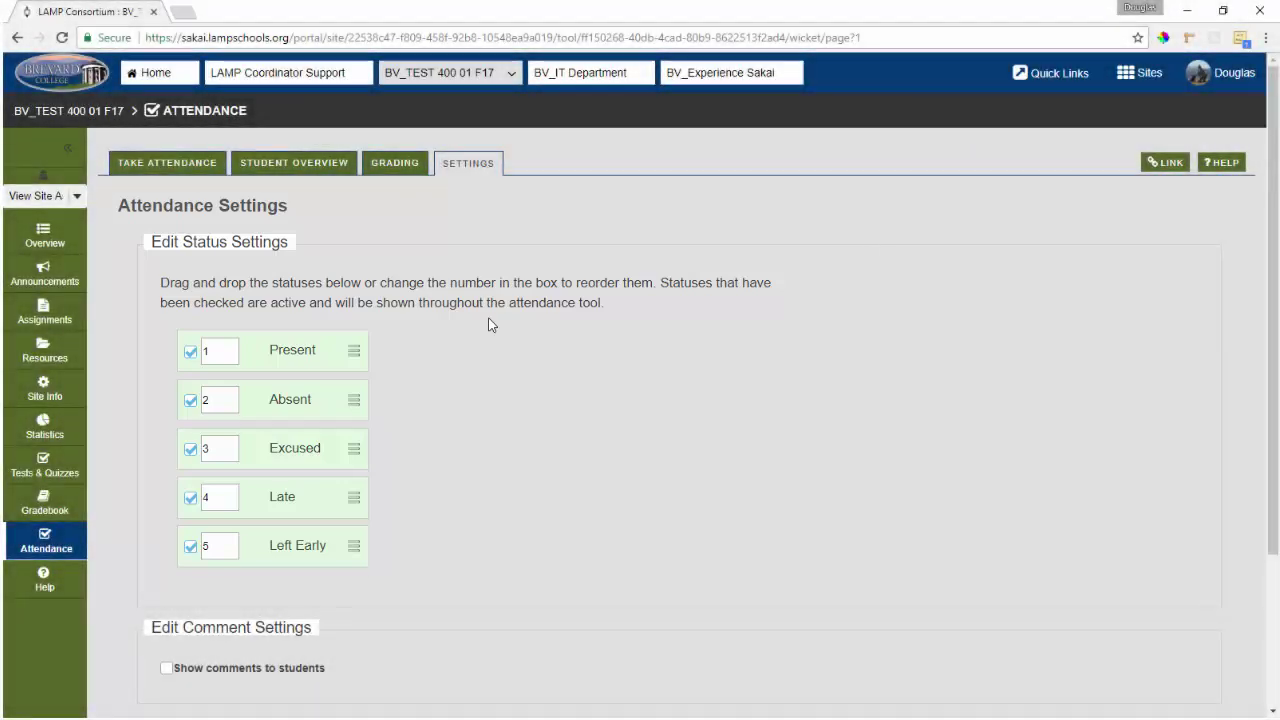
scroll(490, 325, down, 2)
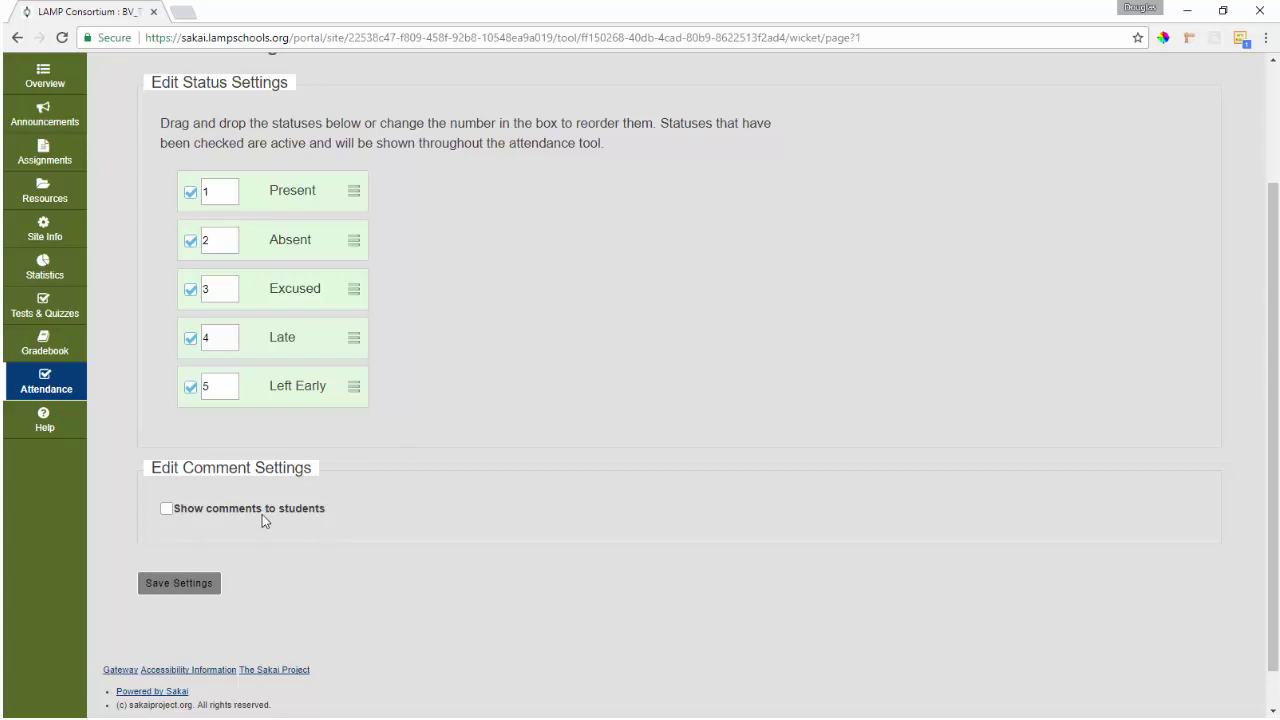
click(168, 509)
click(164, 590)
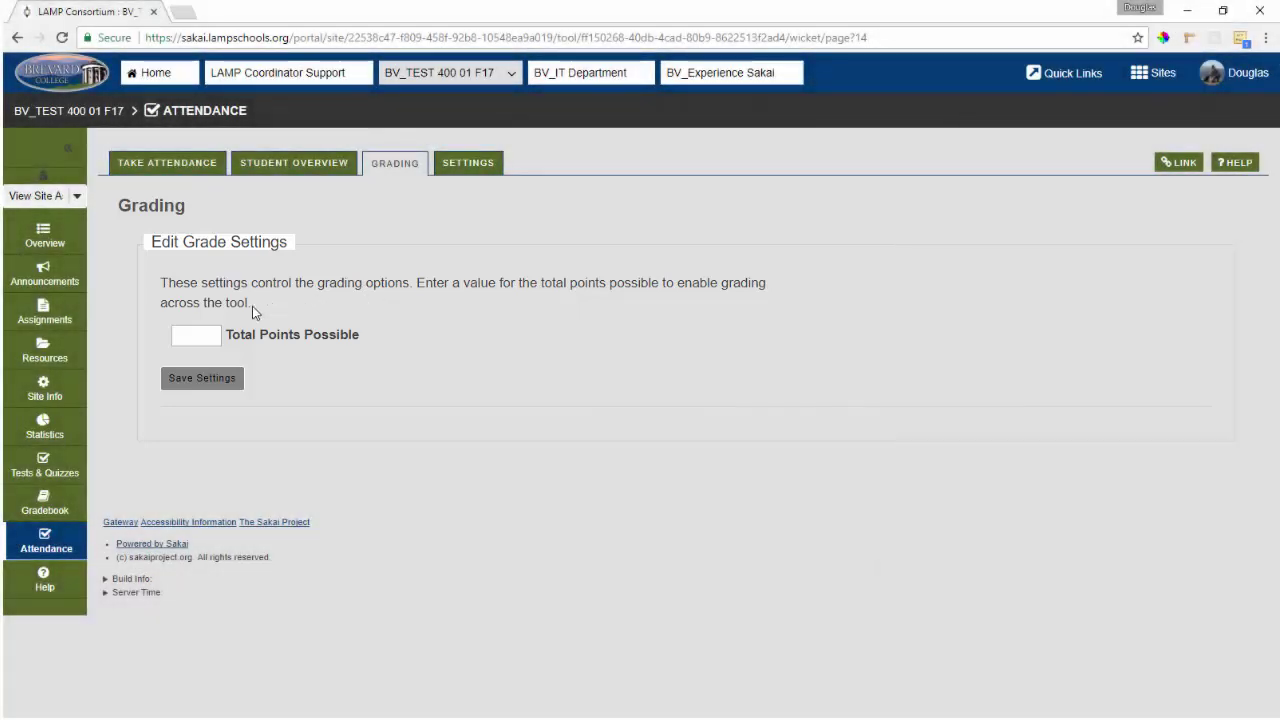
Set attendance grading to 100 total points, sent to the Gradebook as item 'Attendance'
click(193, 336)
text(100)
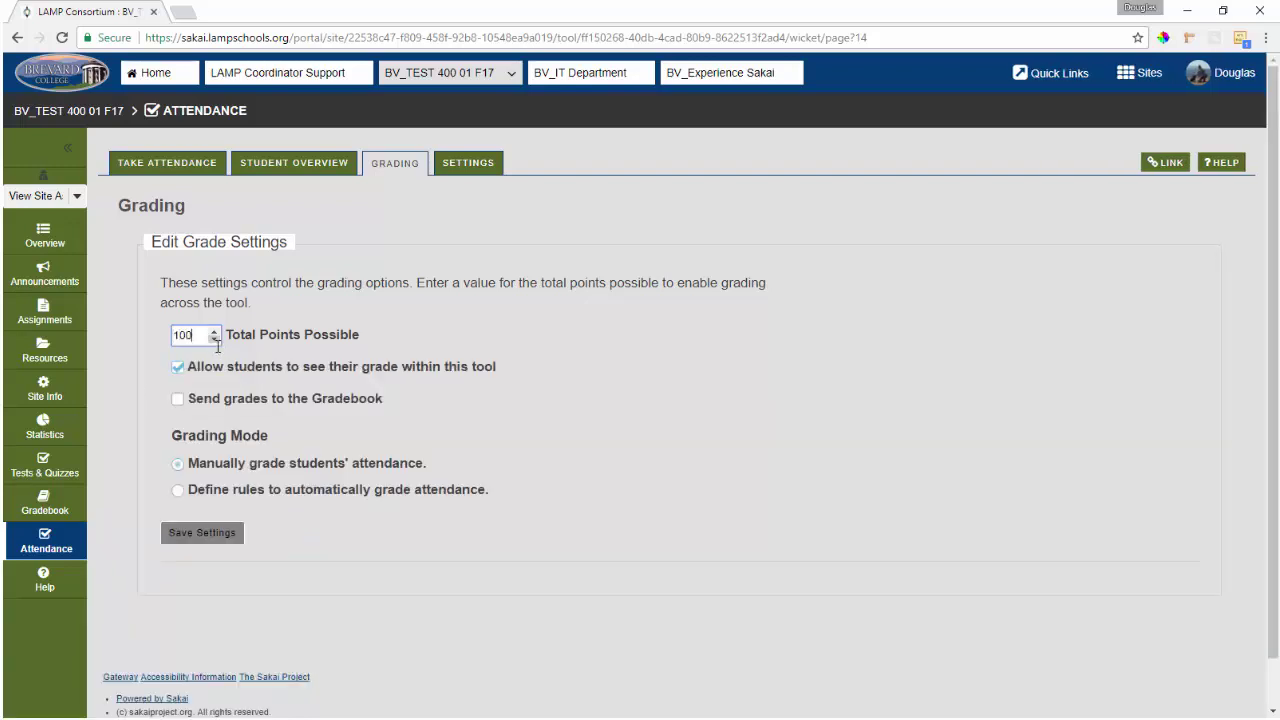
click(178, 399)
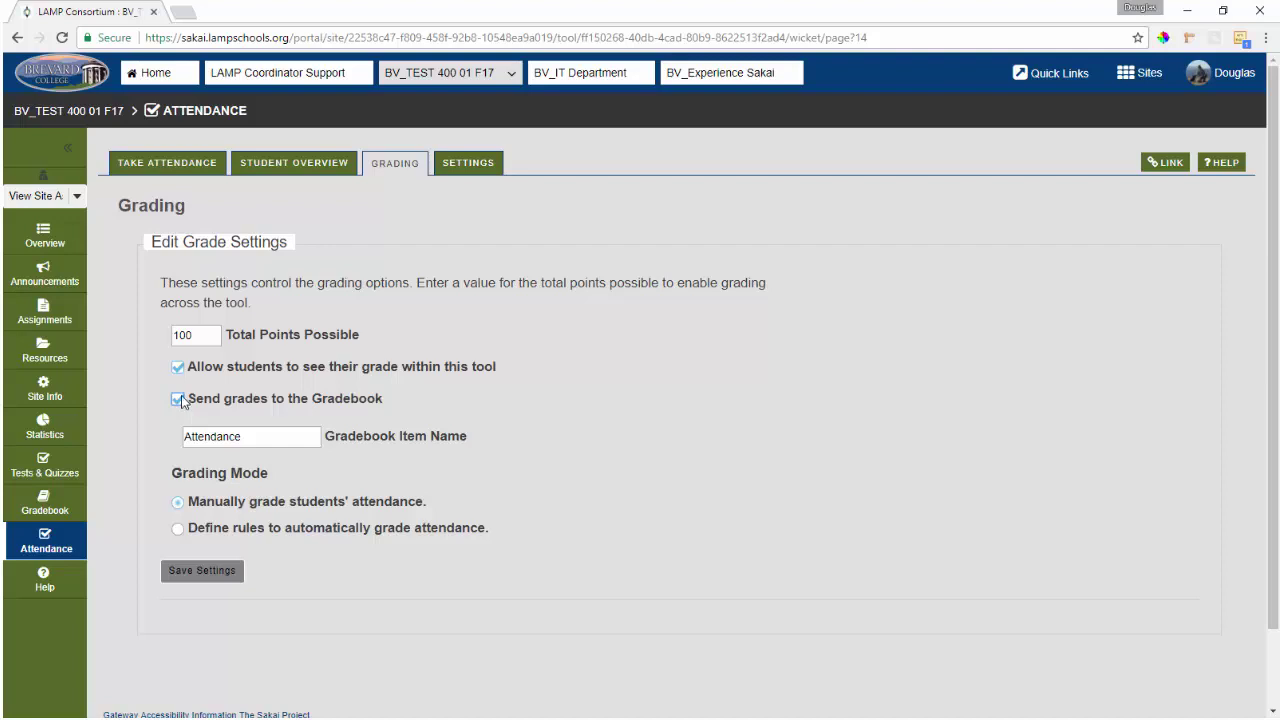
click(255, 441)
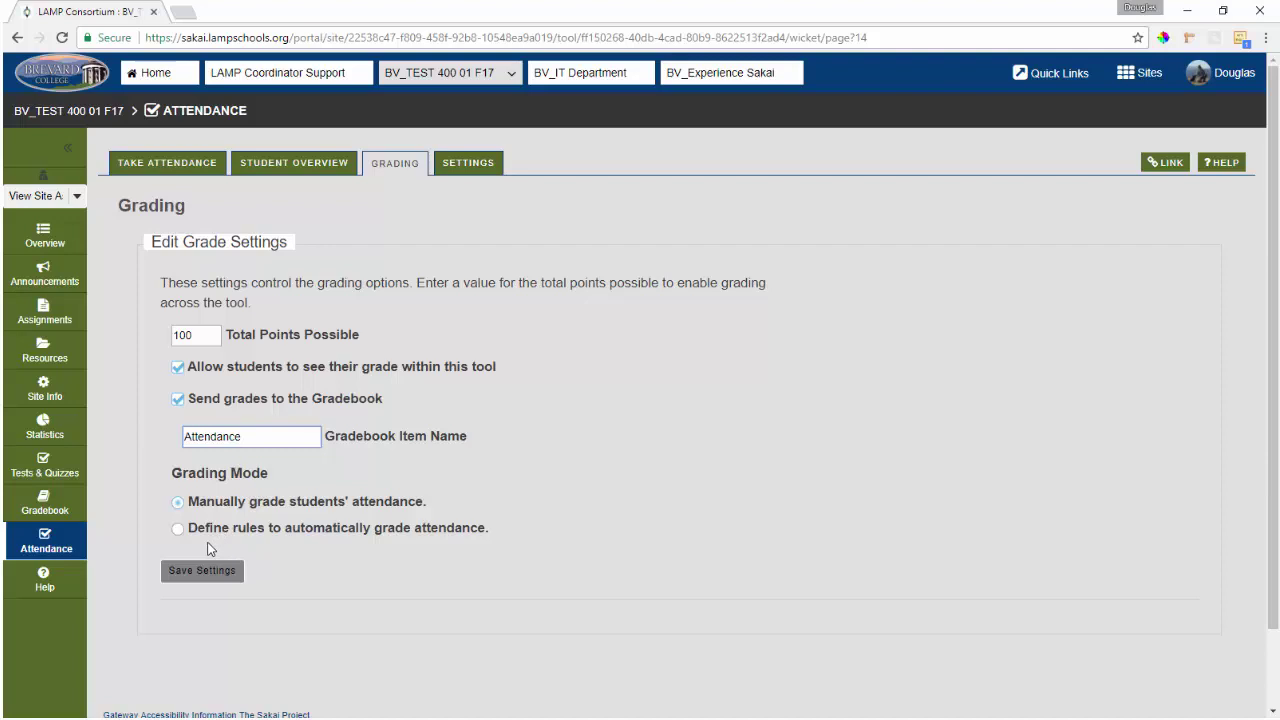
click(197, 571)
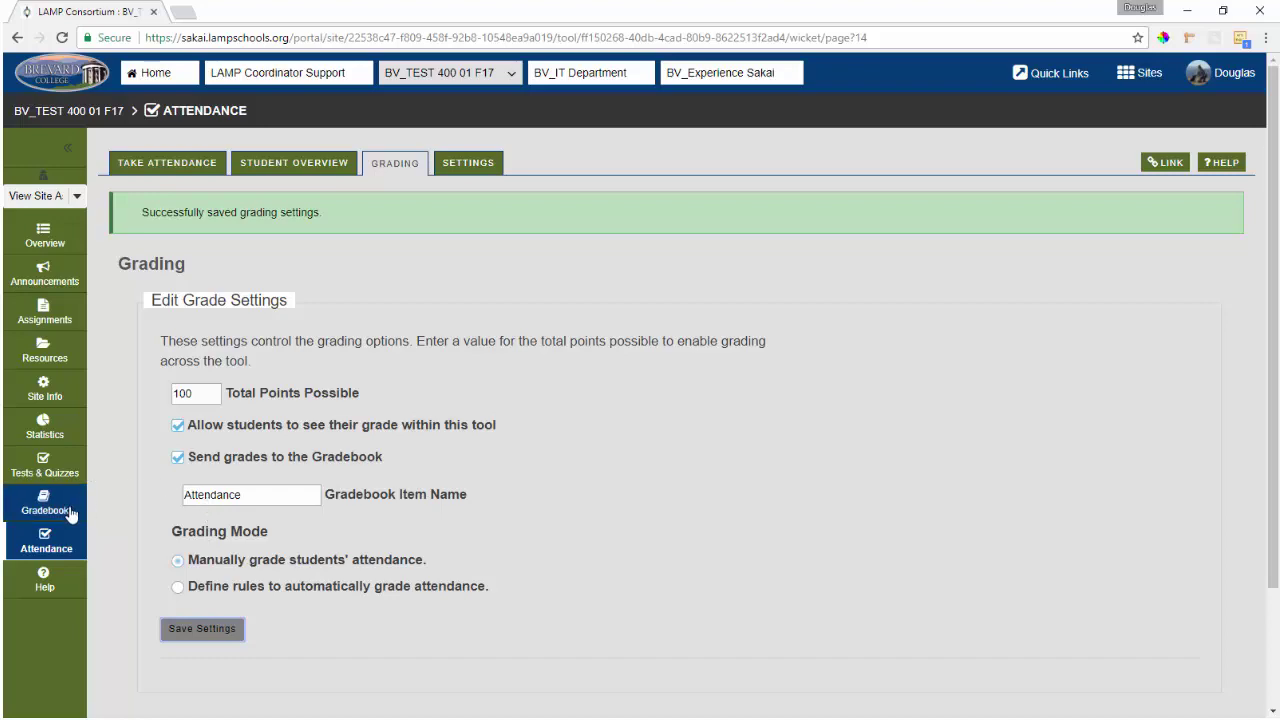
Review the Gradebook settings: Points grade entry and the Attendance category weighted 20%
click(60, 508)
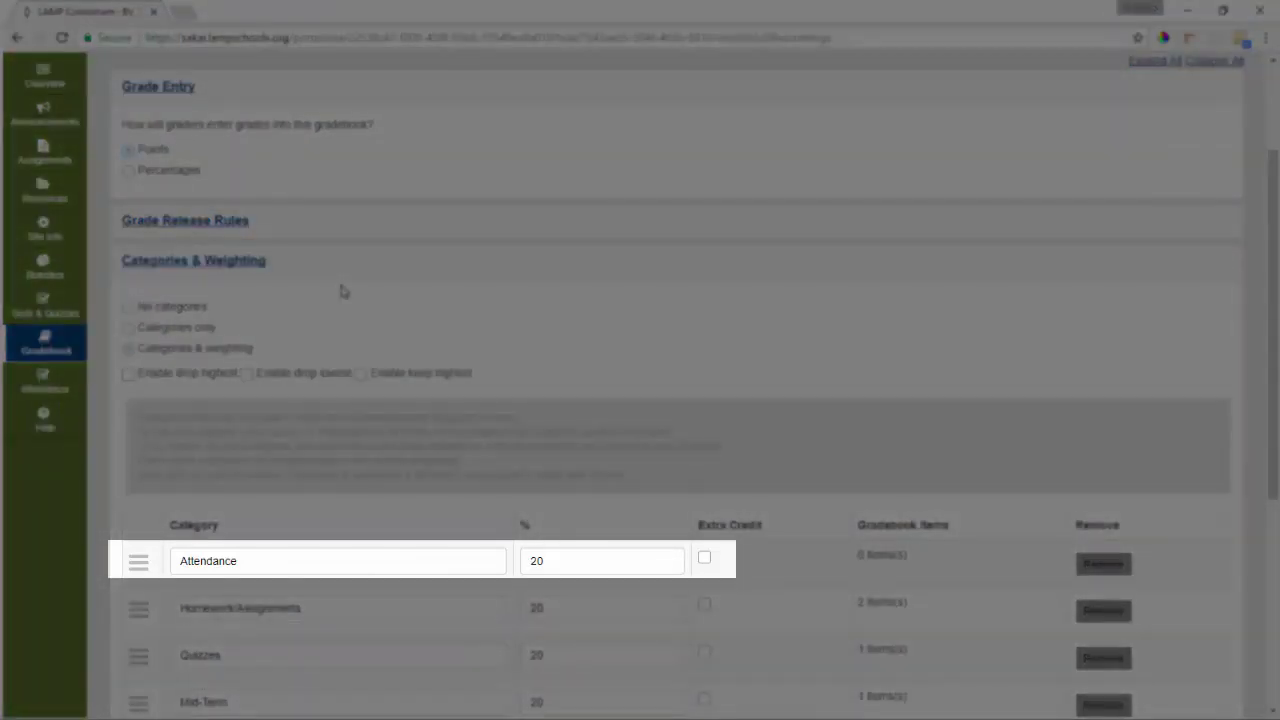
scroll(341, 291, down, 1)
scroll(342, 290, down, 1)
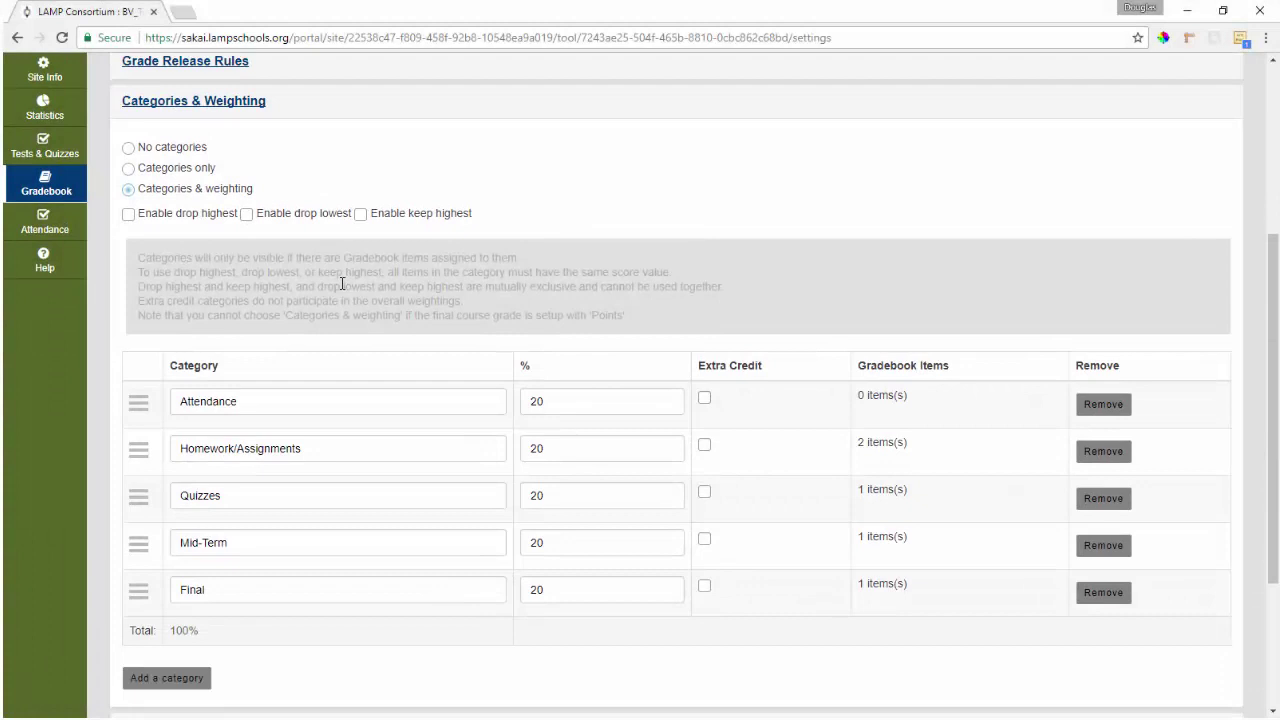
scroll(341, 284, up, 2)
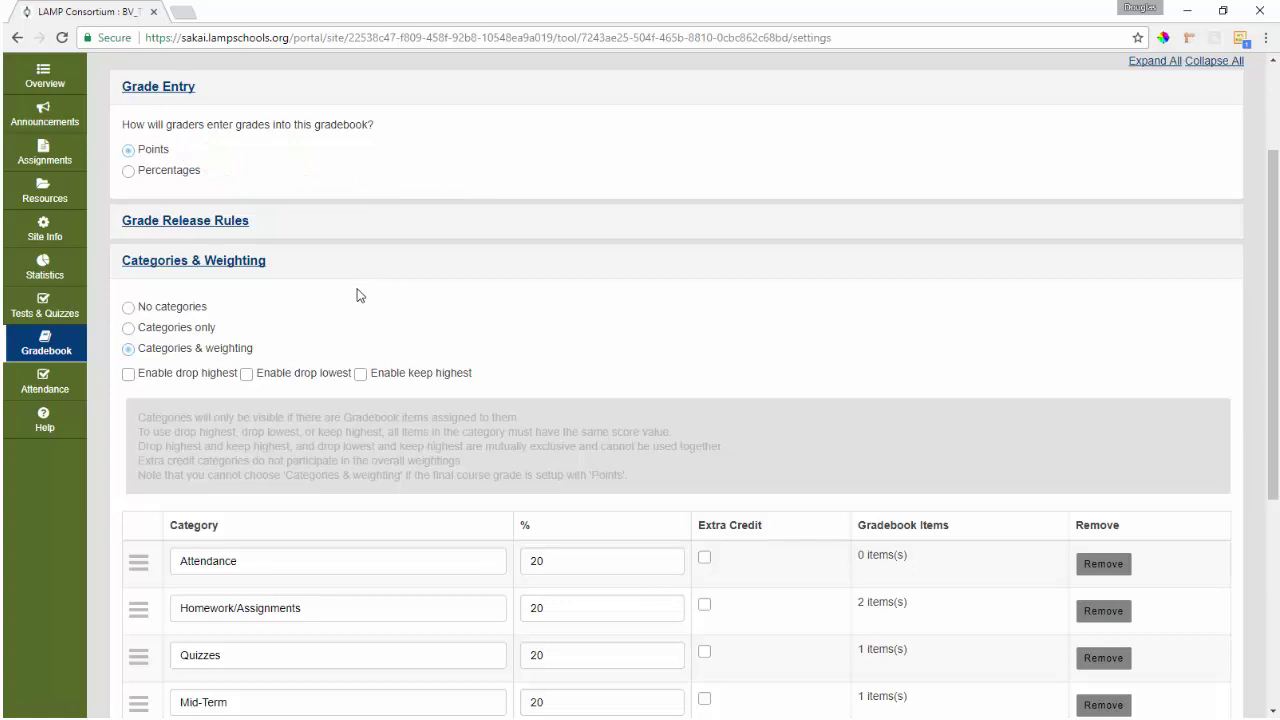
scroll(368, 300, up, 1)
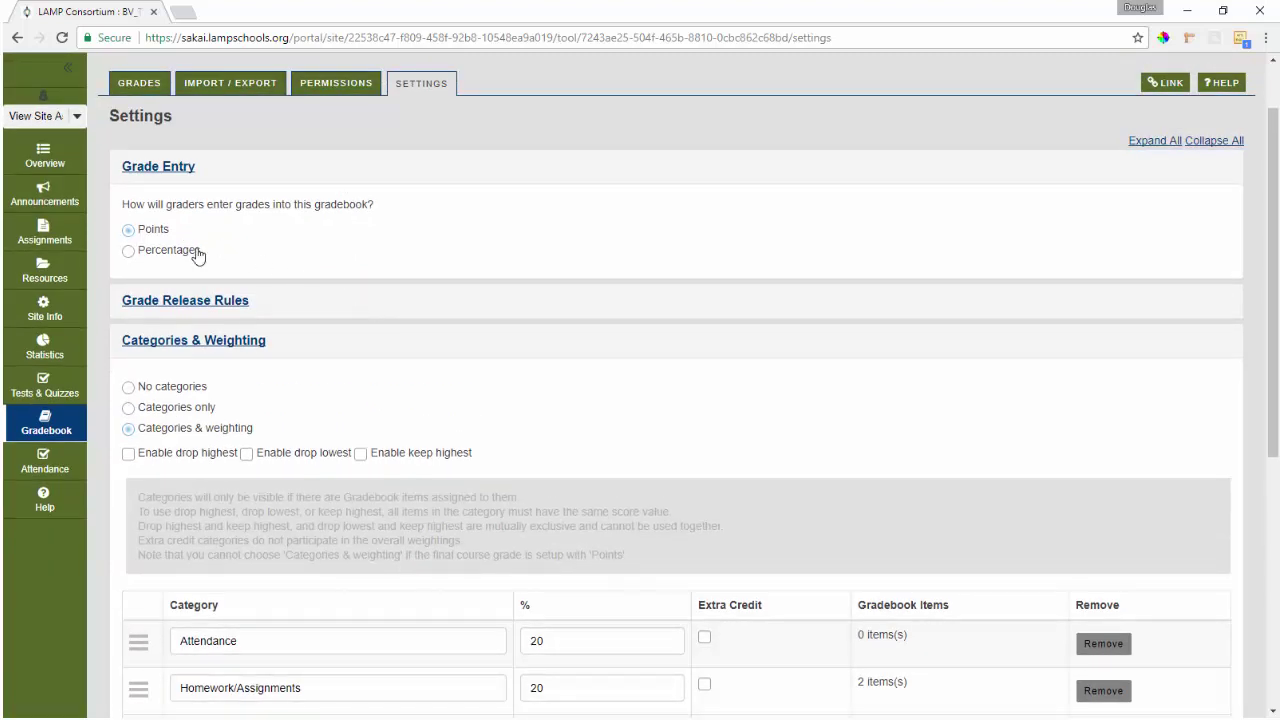
Move the Attendance gradebook item into the Attendance (20%) category, then return to Attendance
click(139, 83)
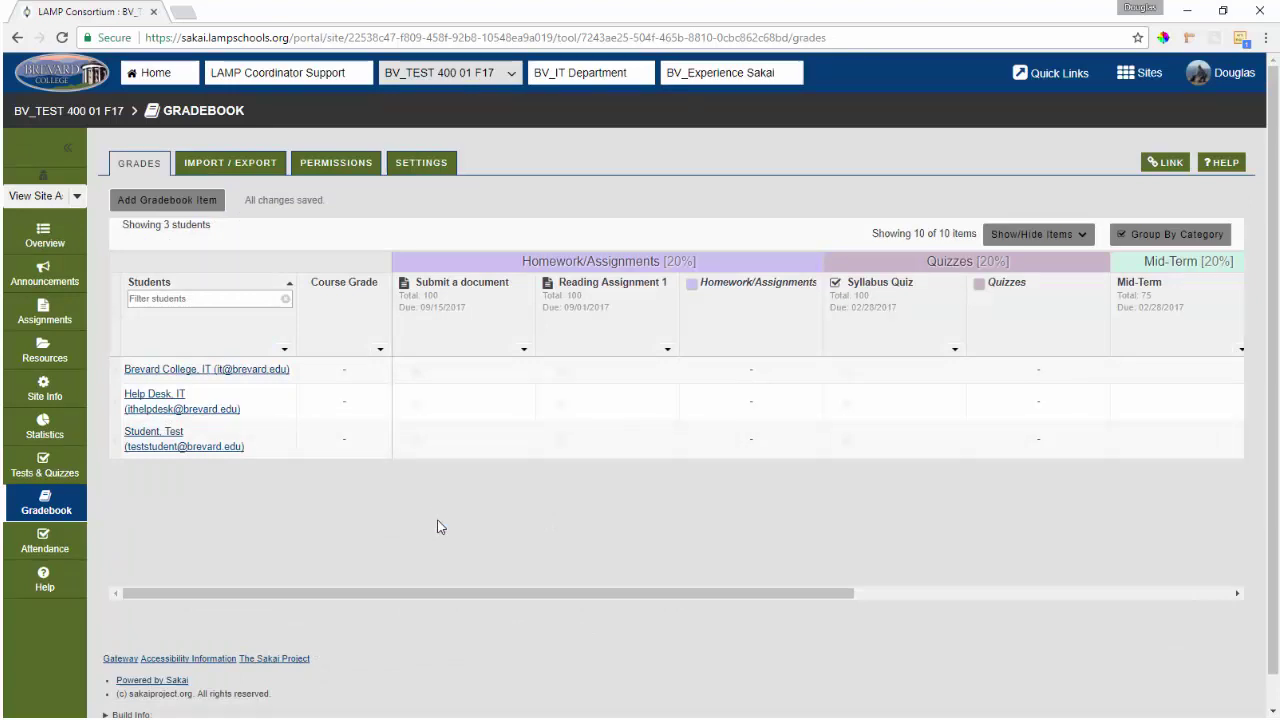
drag(443, 592, 934, 580)
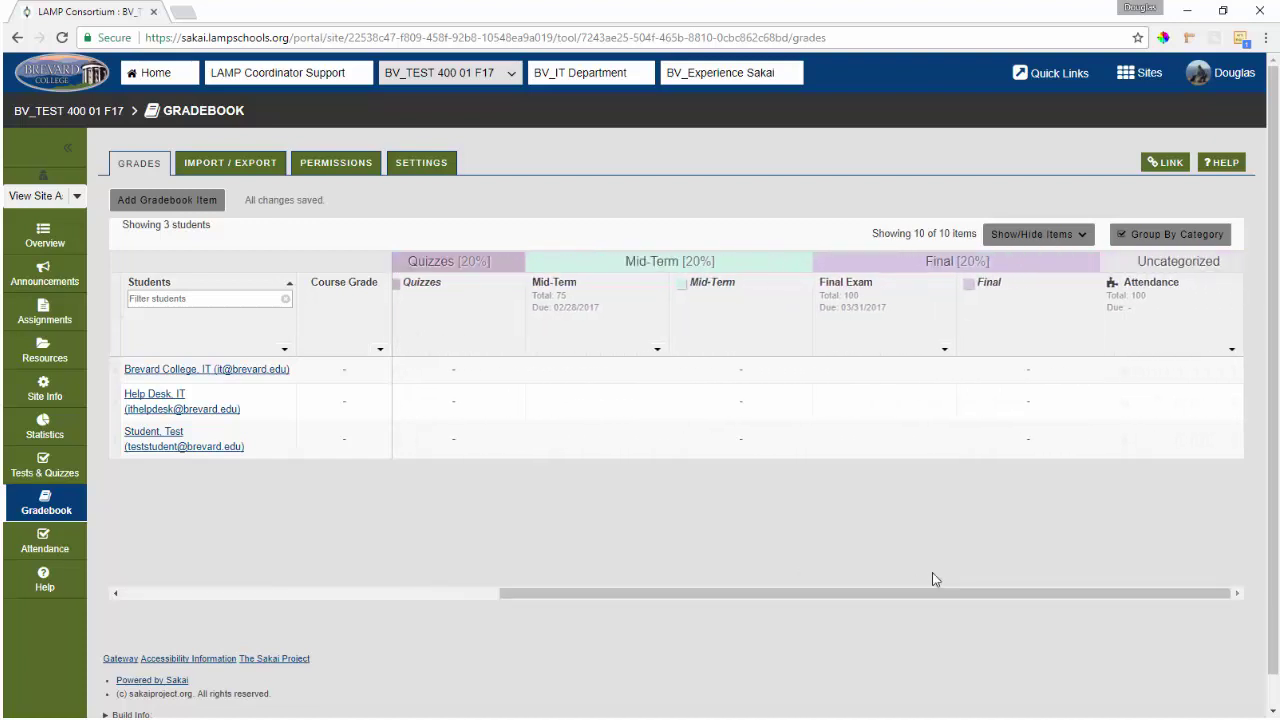
click(1233, 351)
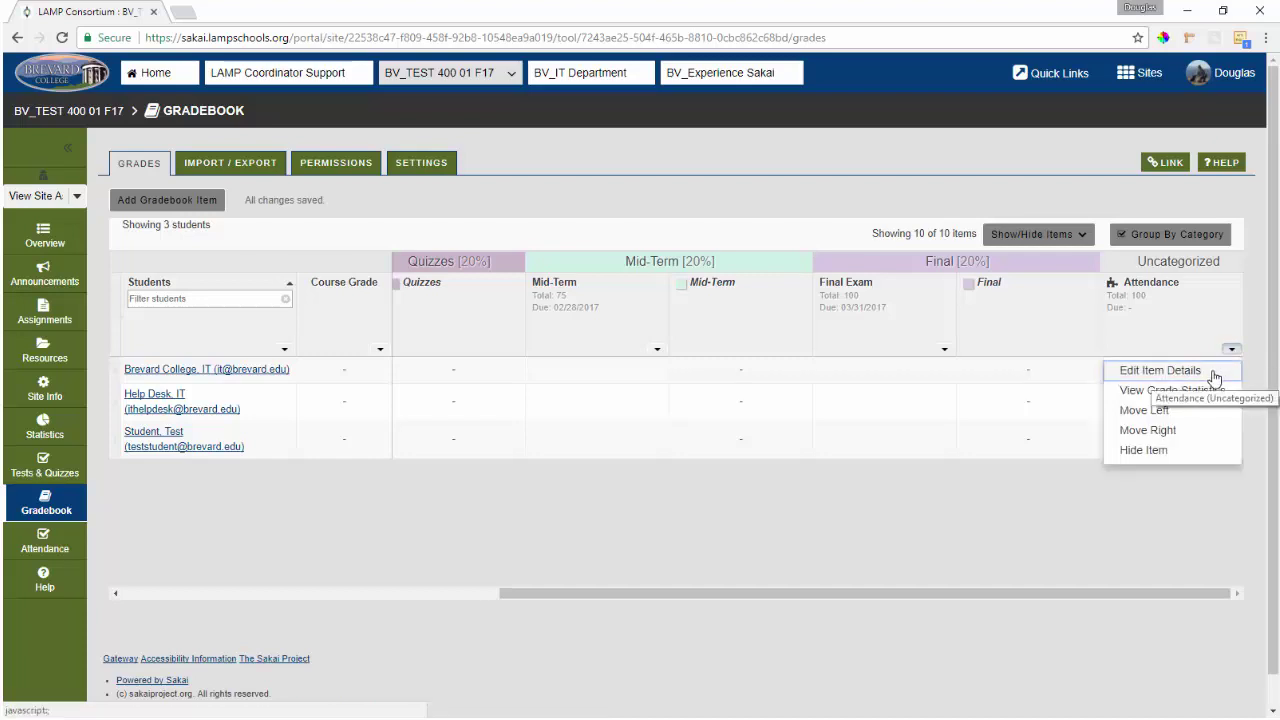
click(1216, 371)
click(696, 344)
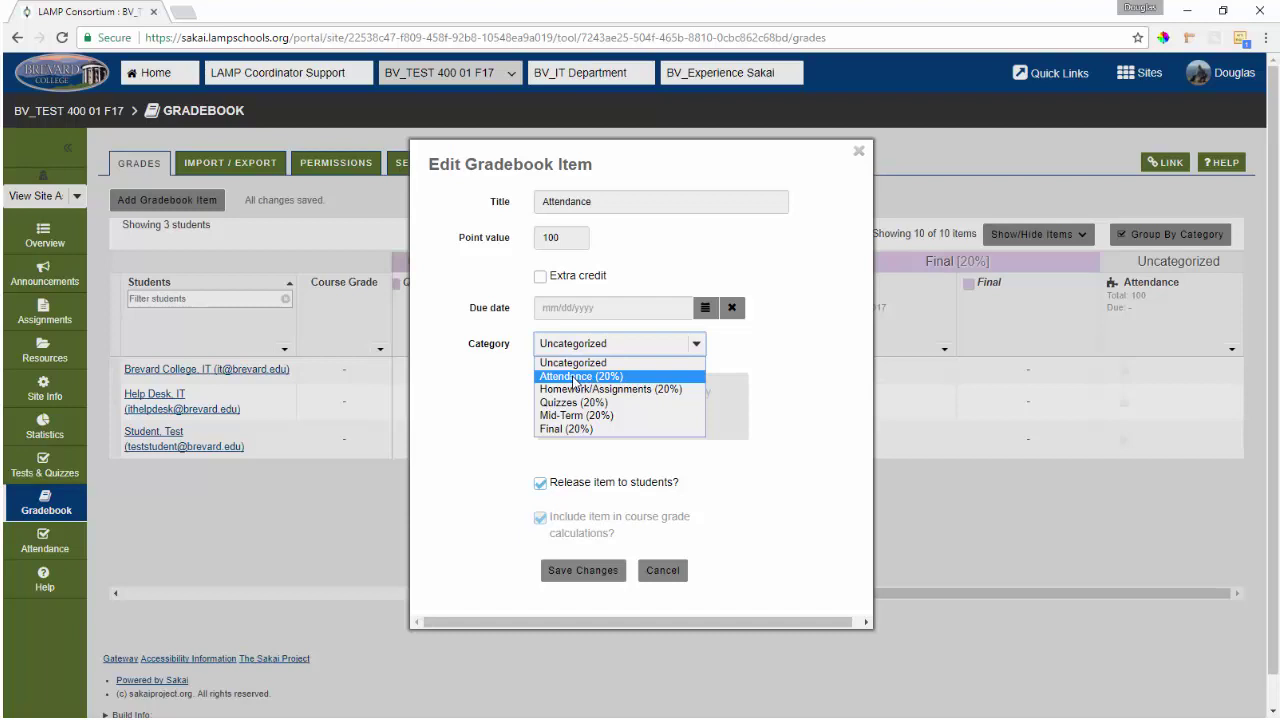
click(574, 377)
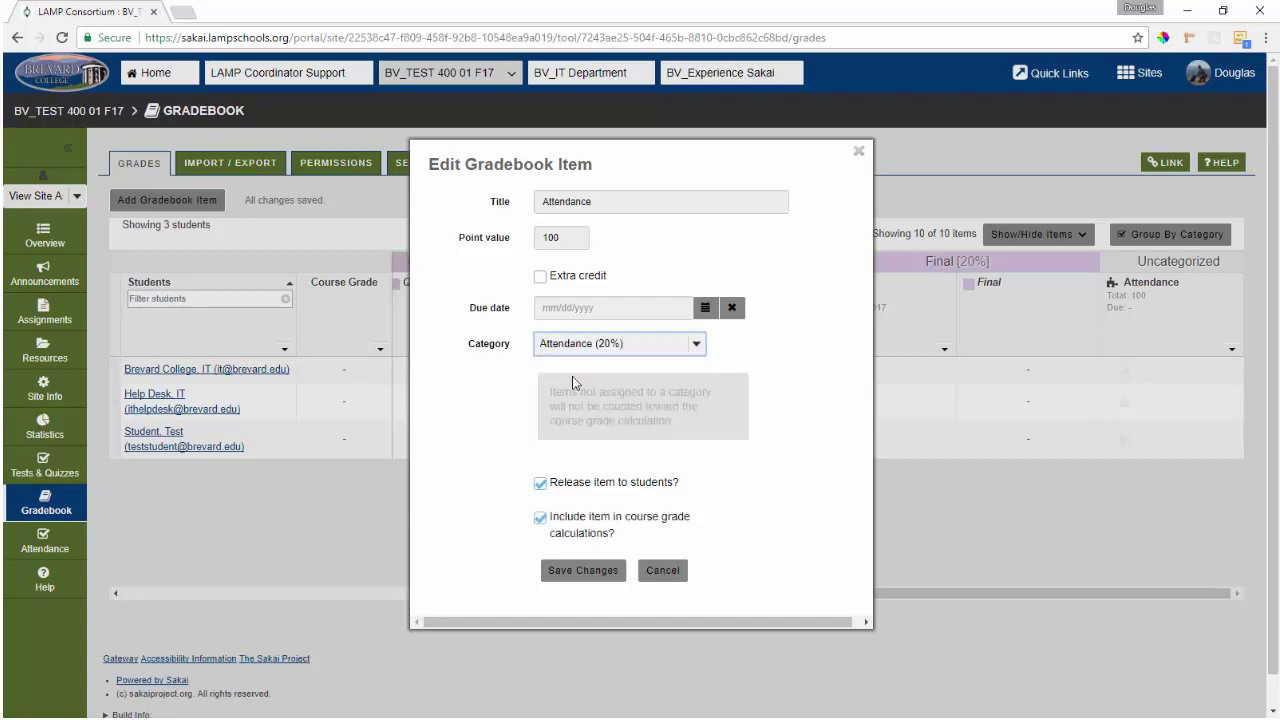
click(583, 571)
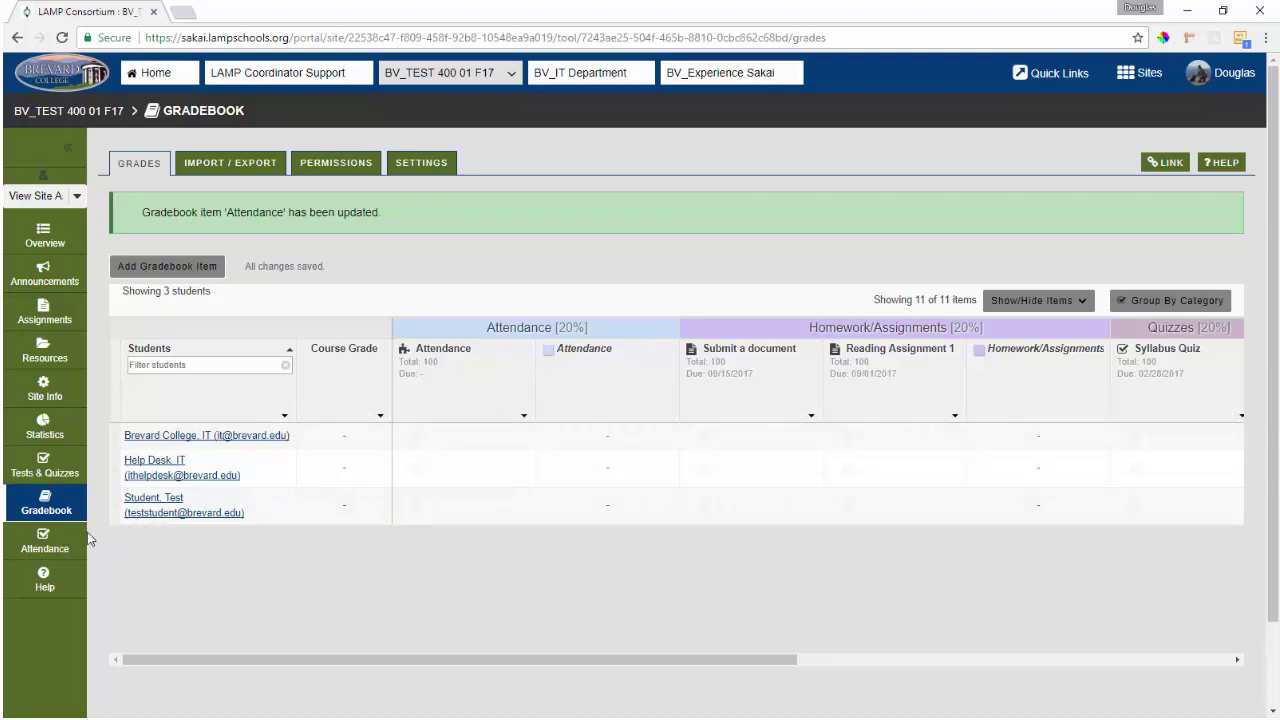
click(43, 545)
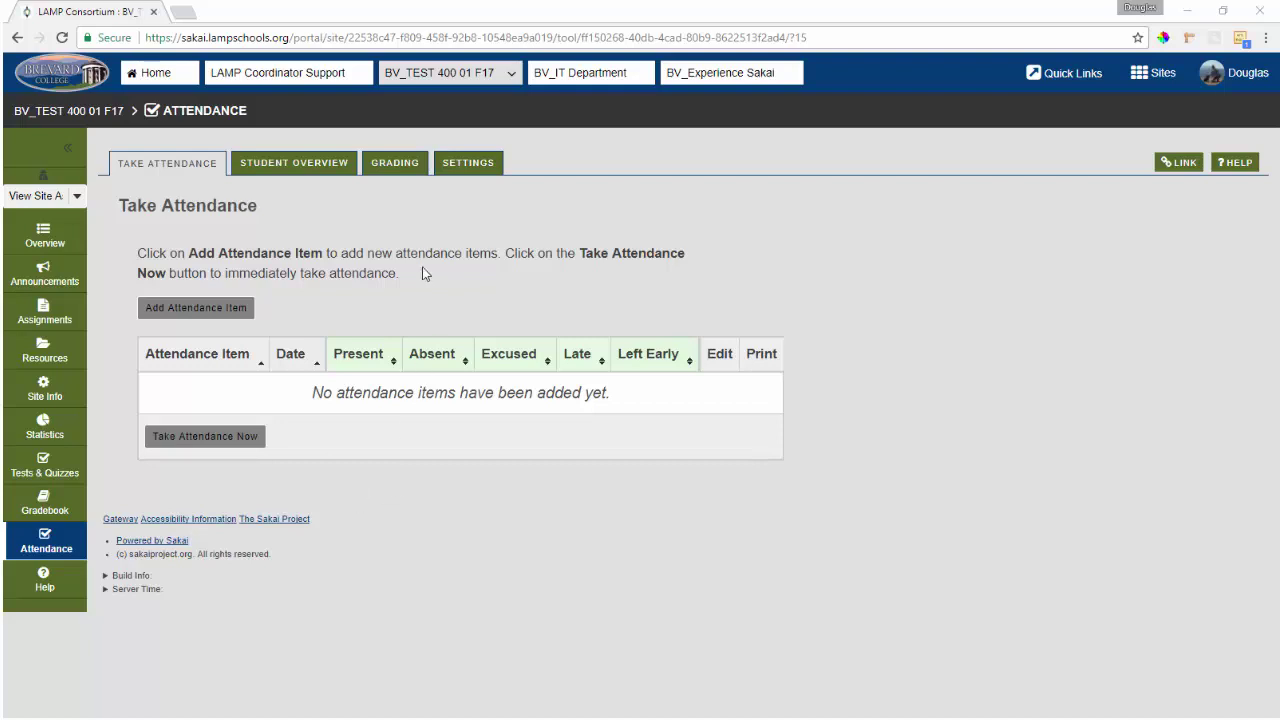
Check the Student Overview grade table, then return to the 100-point manual Grading settings
click(408, 166)
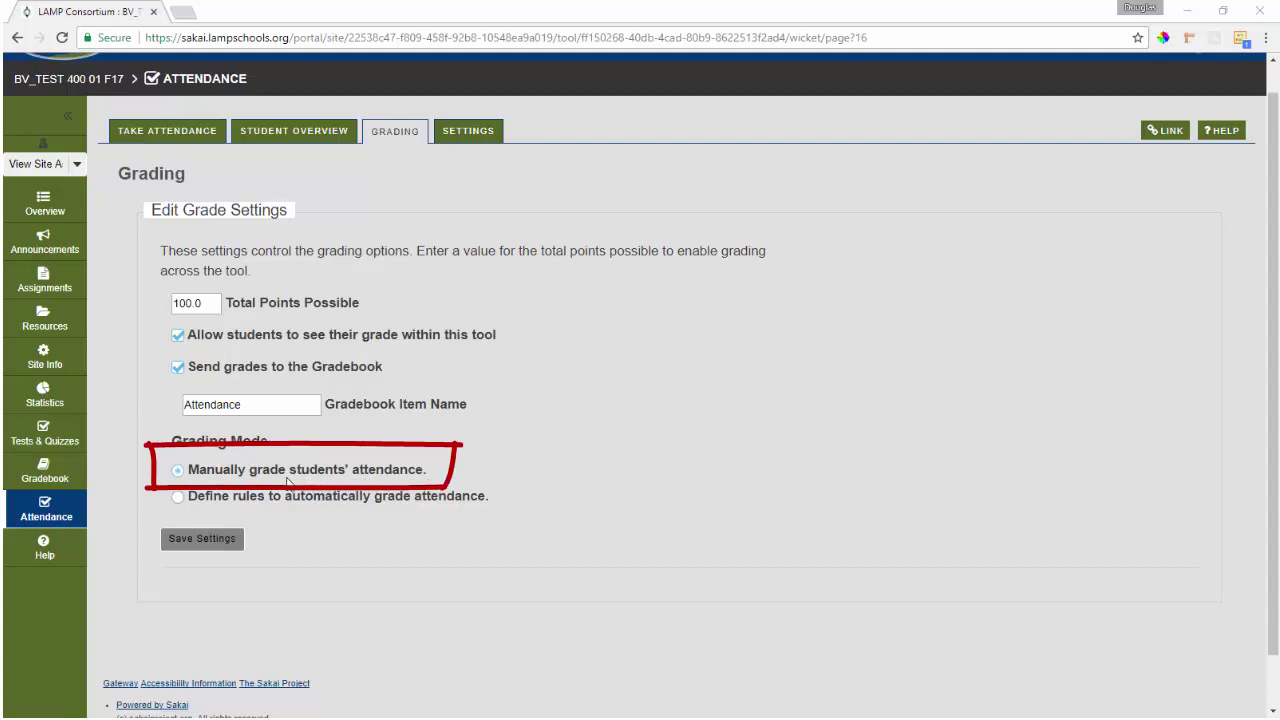
click(315, 138)
click(800, 382)
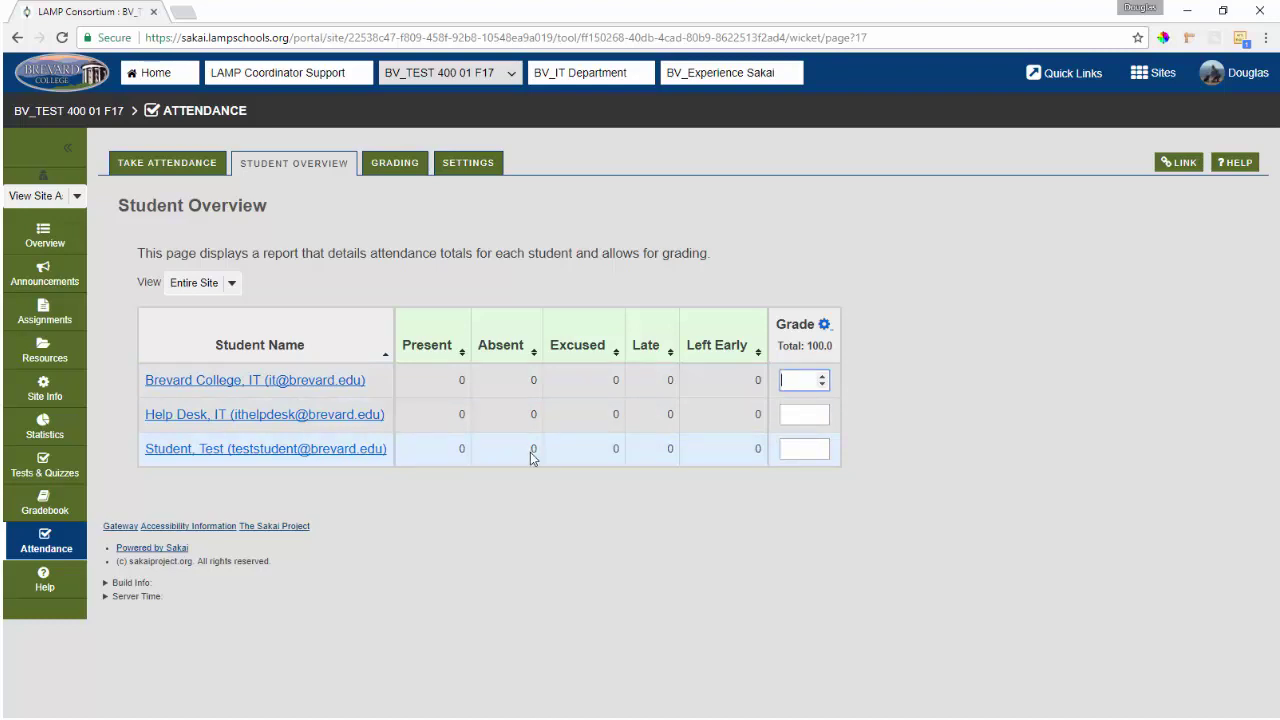
click(394, 166)
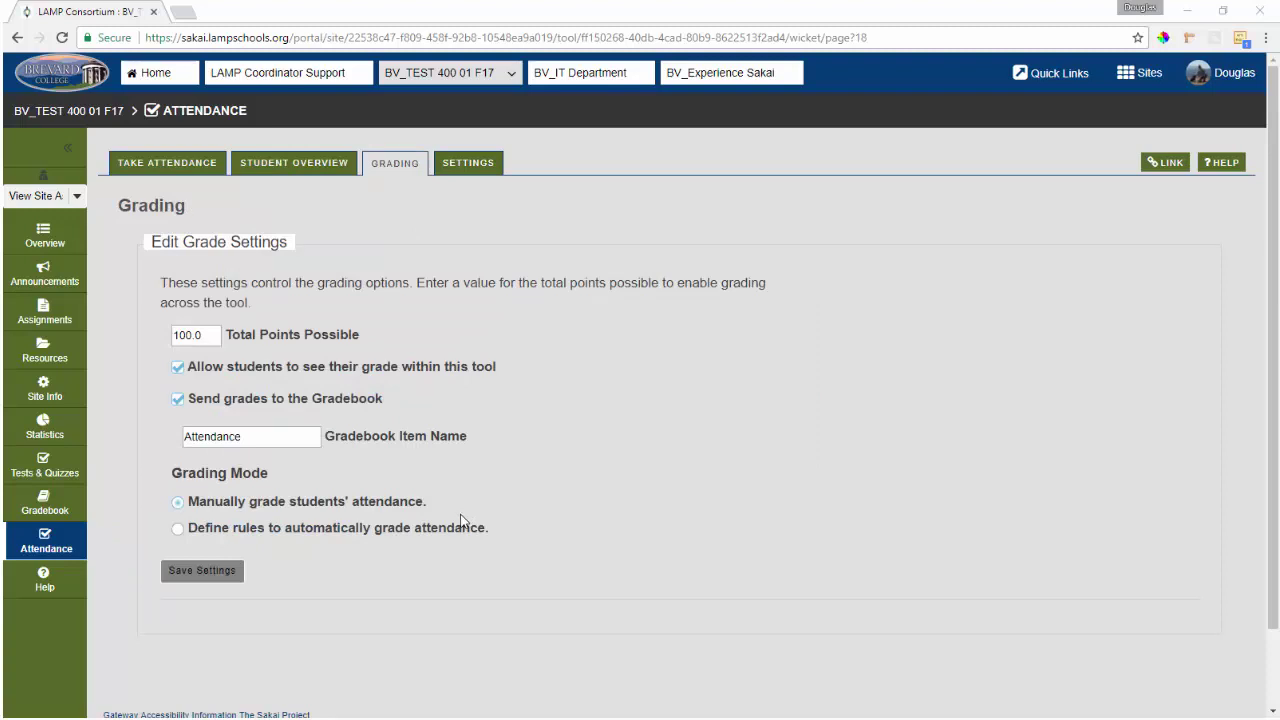
Switch to rule-based grading where students start at full points and lose them for absences
click(188, 530)
scroll(222, 535, down, 1)
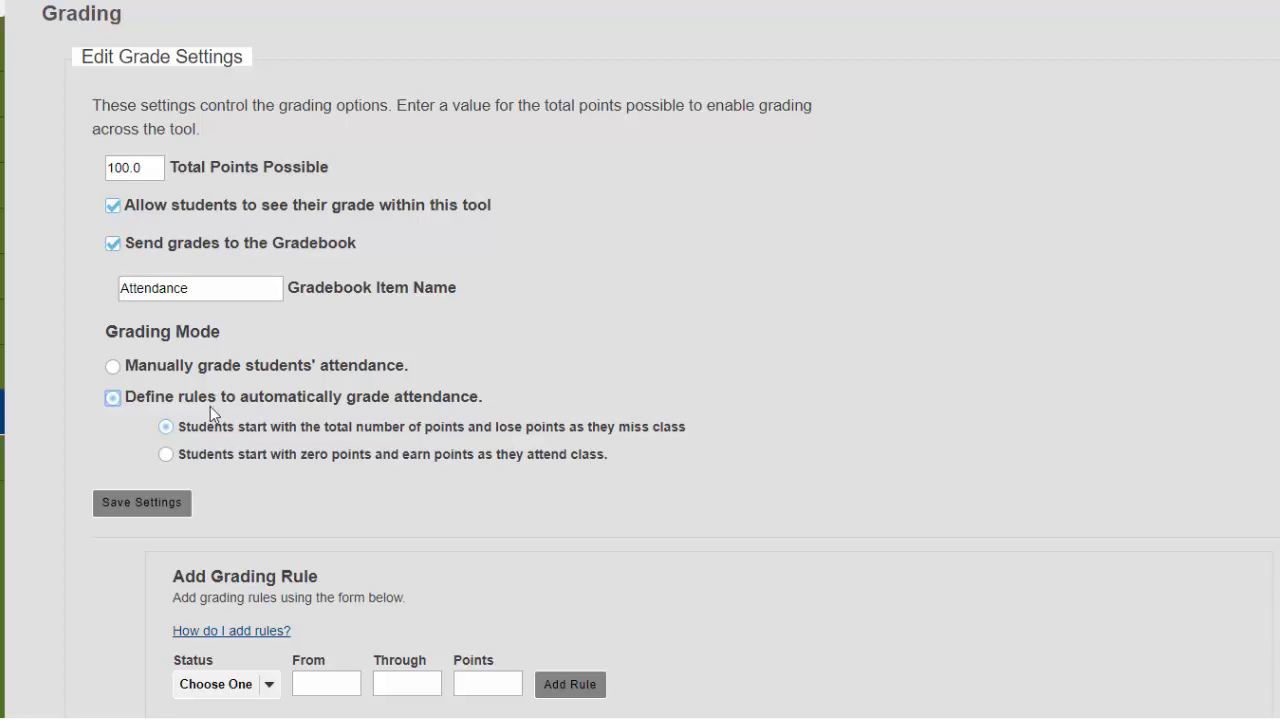
scroll(210, 406, down, 3)
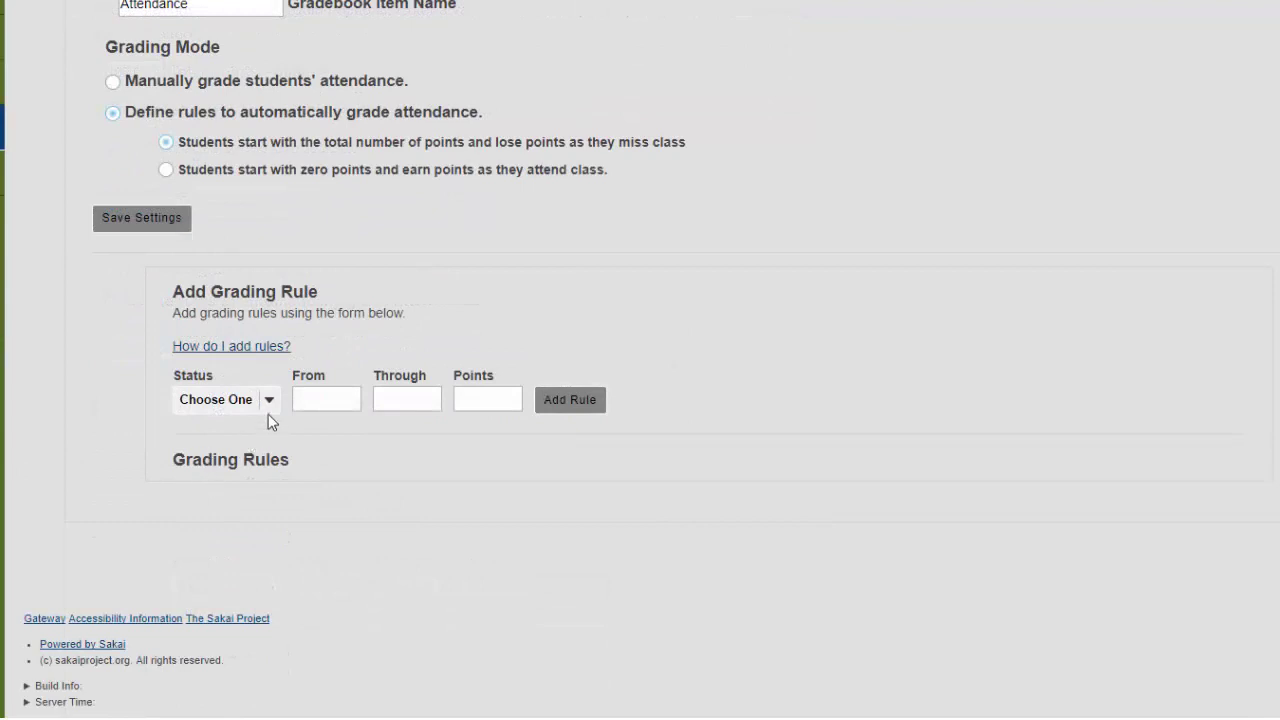
Add a grading rule of -25 points for Absent from 1 through 1 times
click(265, 352)
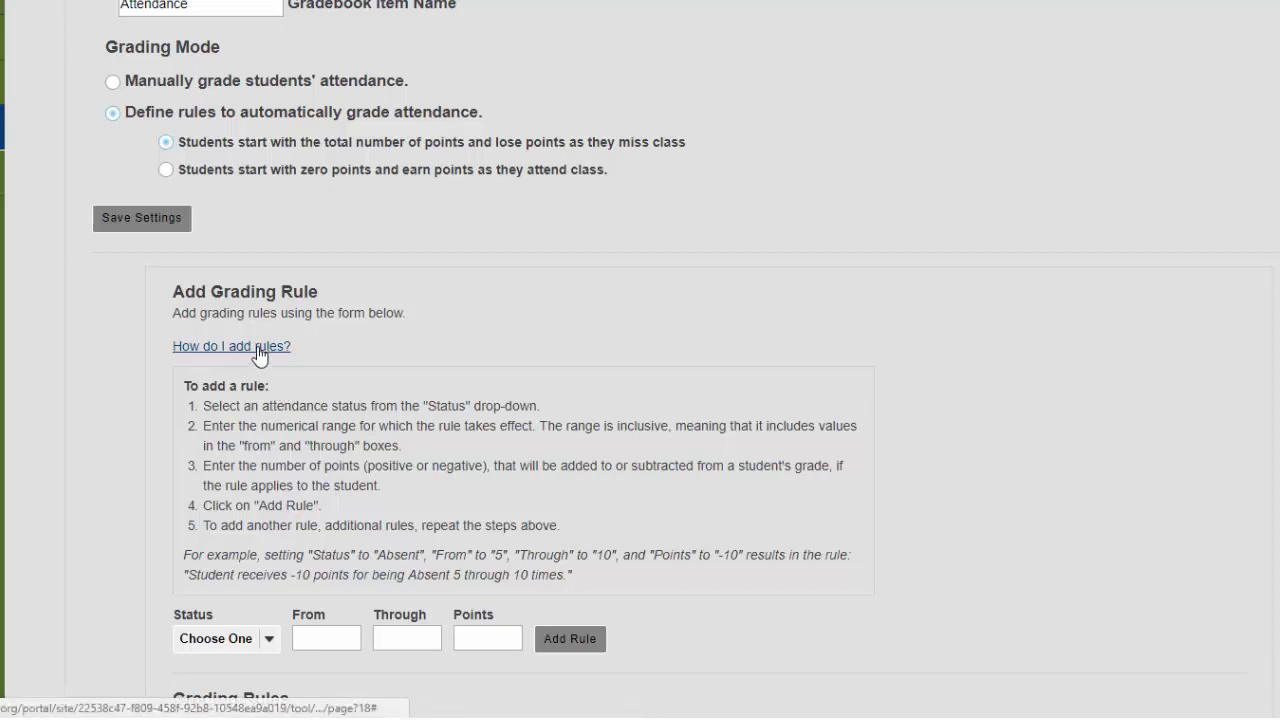
click(257, 349)
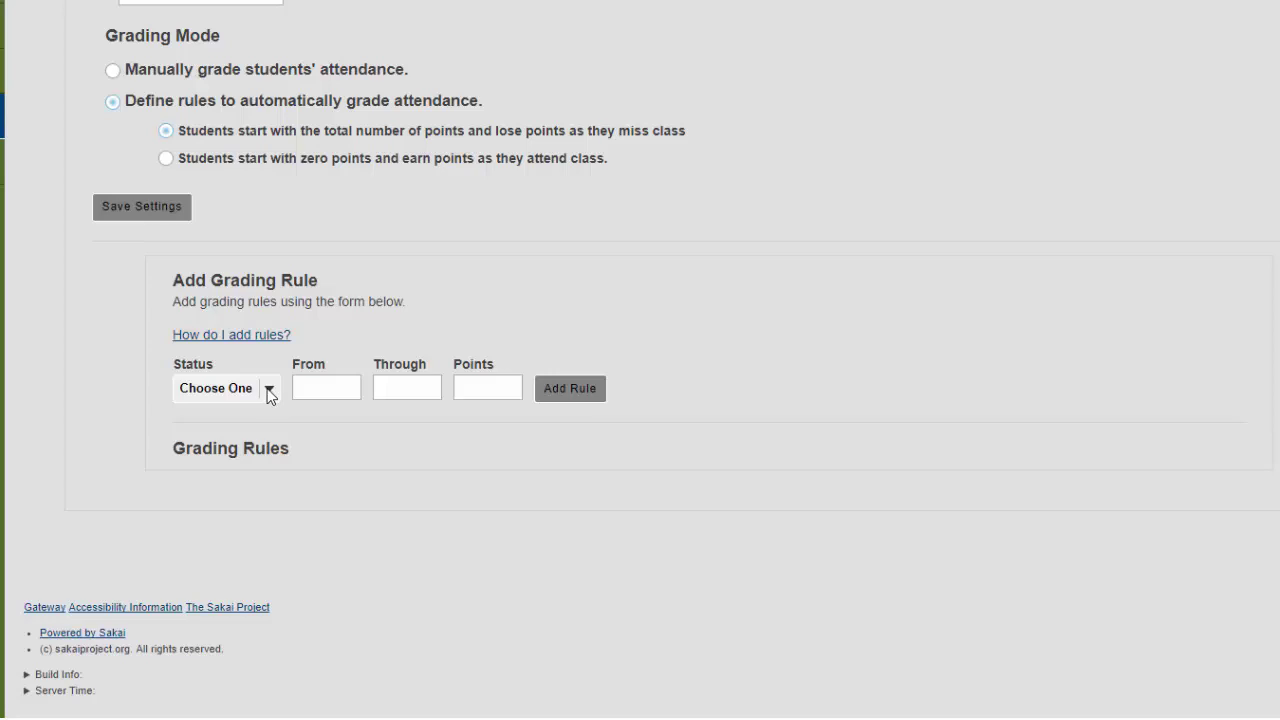
click(268, 390)
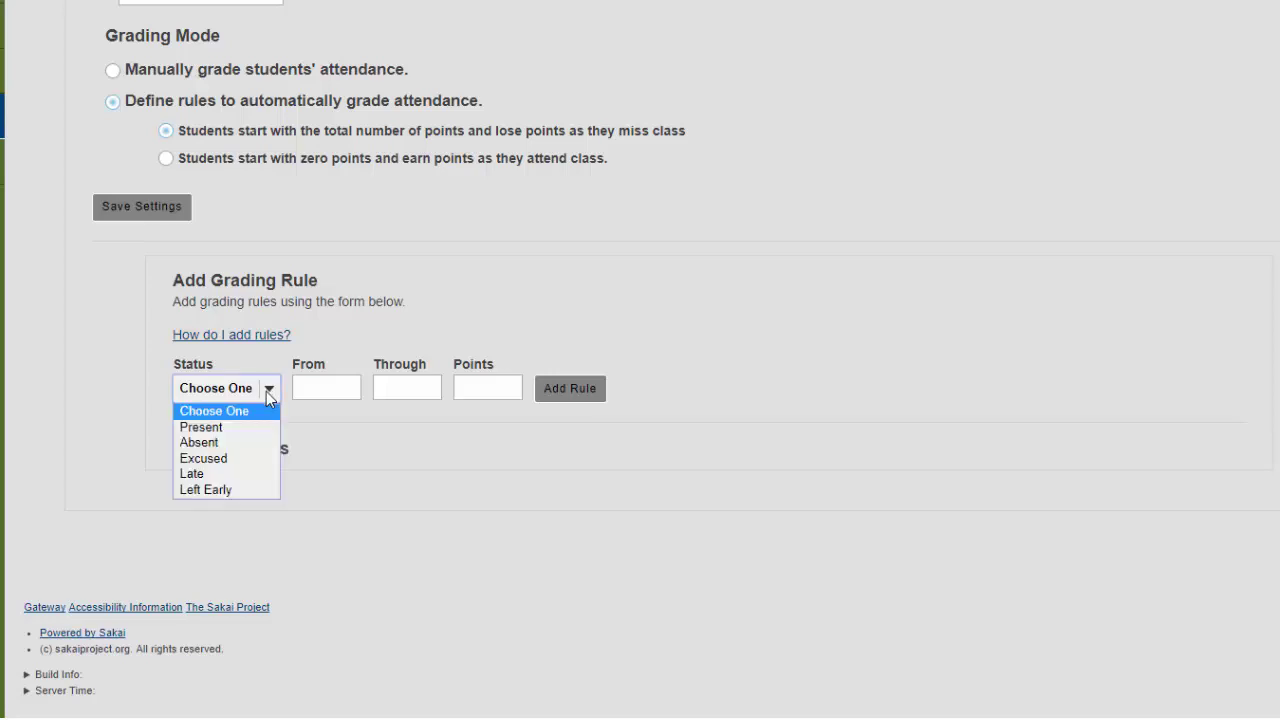
click(241, 436)
click(309, 388)
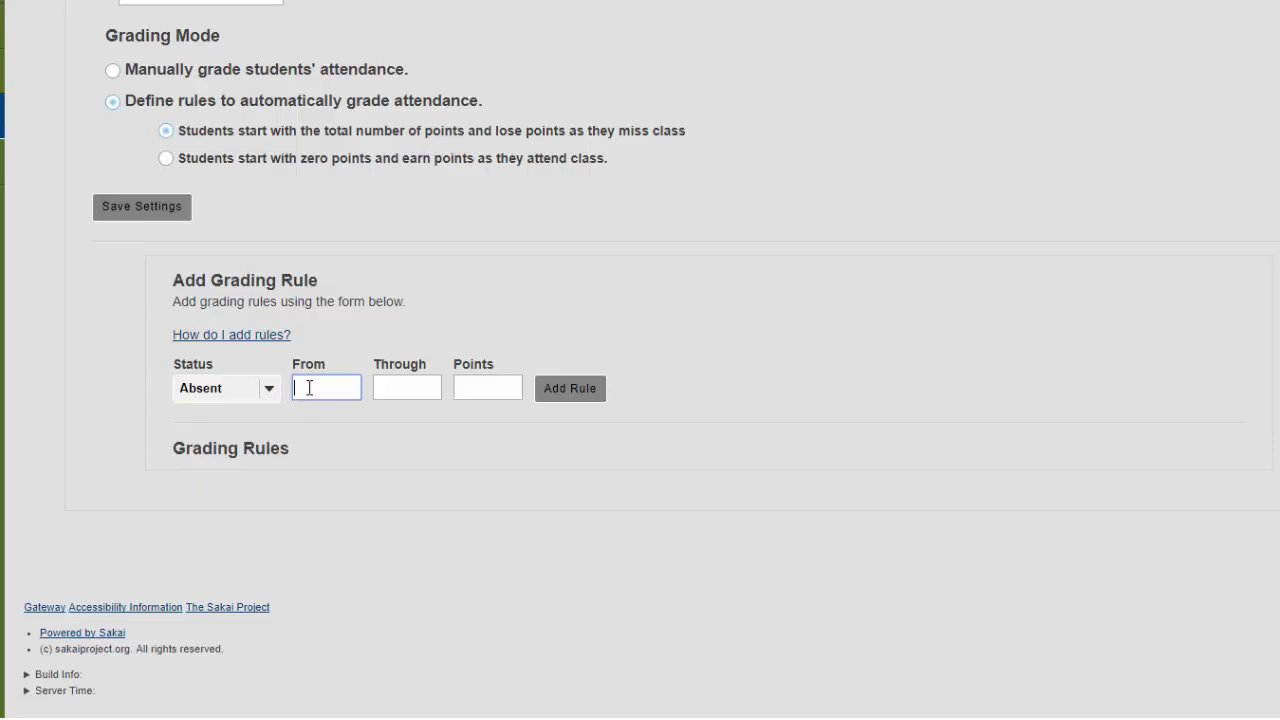
text(1)
key(Tab)
text(1)
key(Tab)
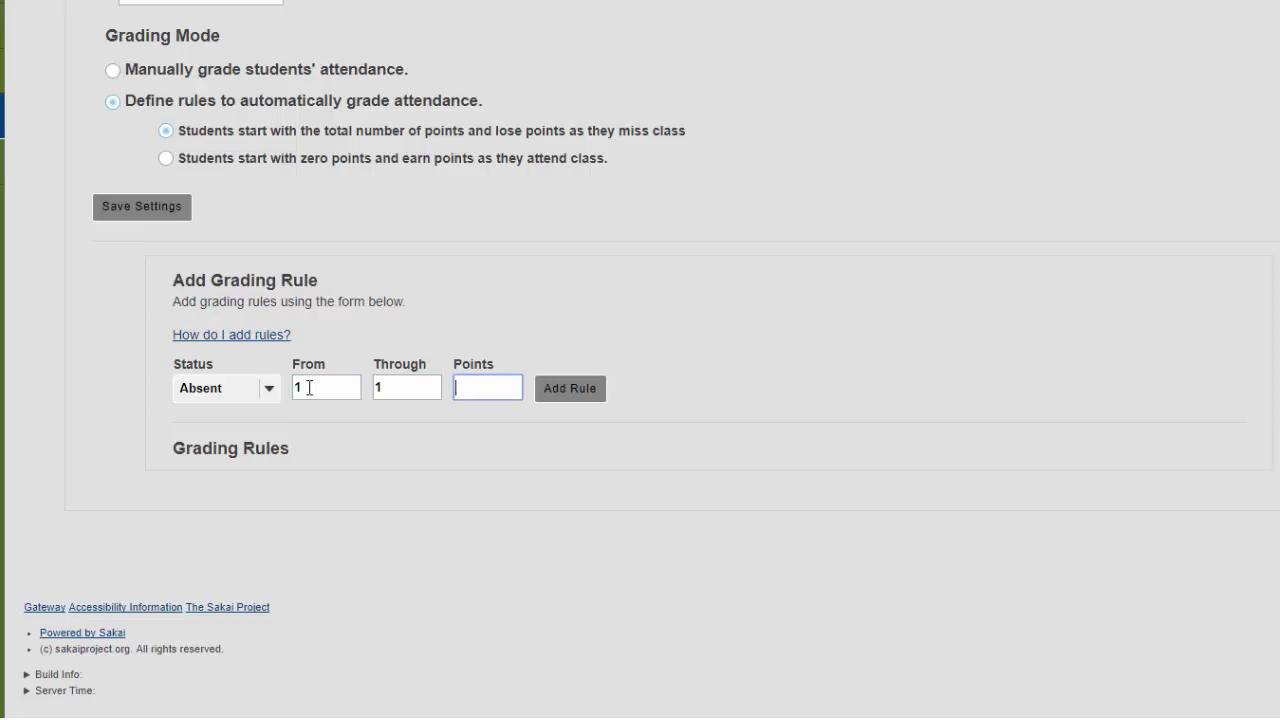
text(-25)
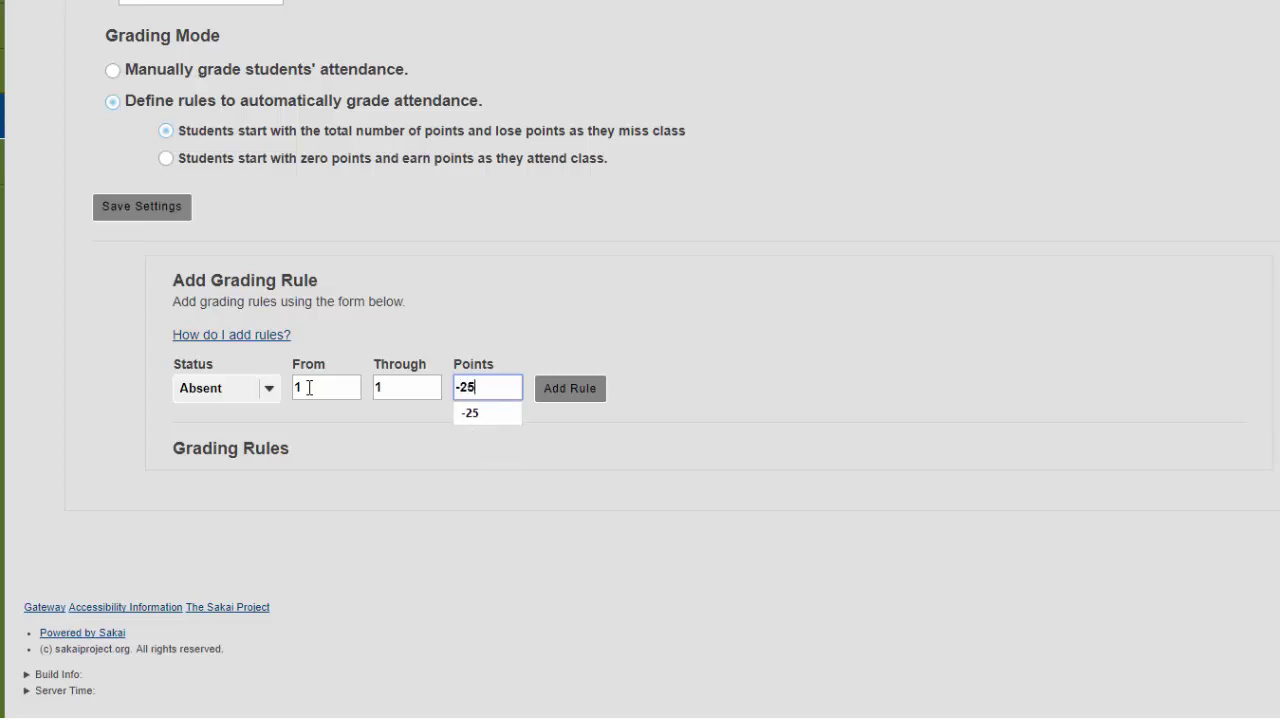
click(558, 394)
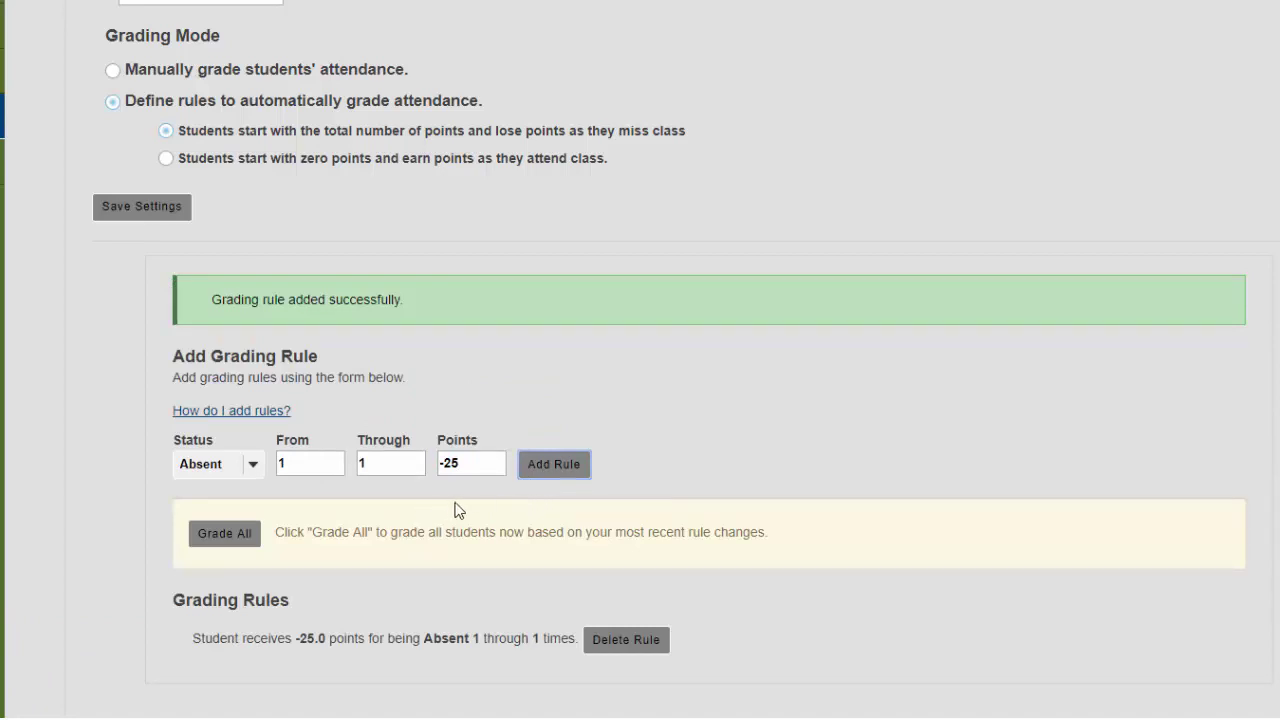
Add an Absent rule of -50 points for 2 through 2 absences
scroll(300, 420, down, 1)
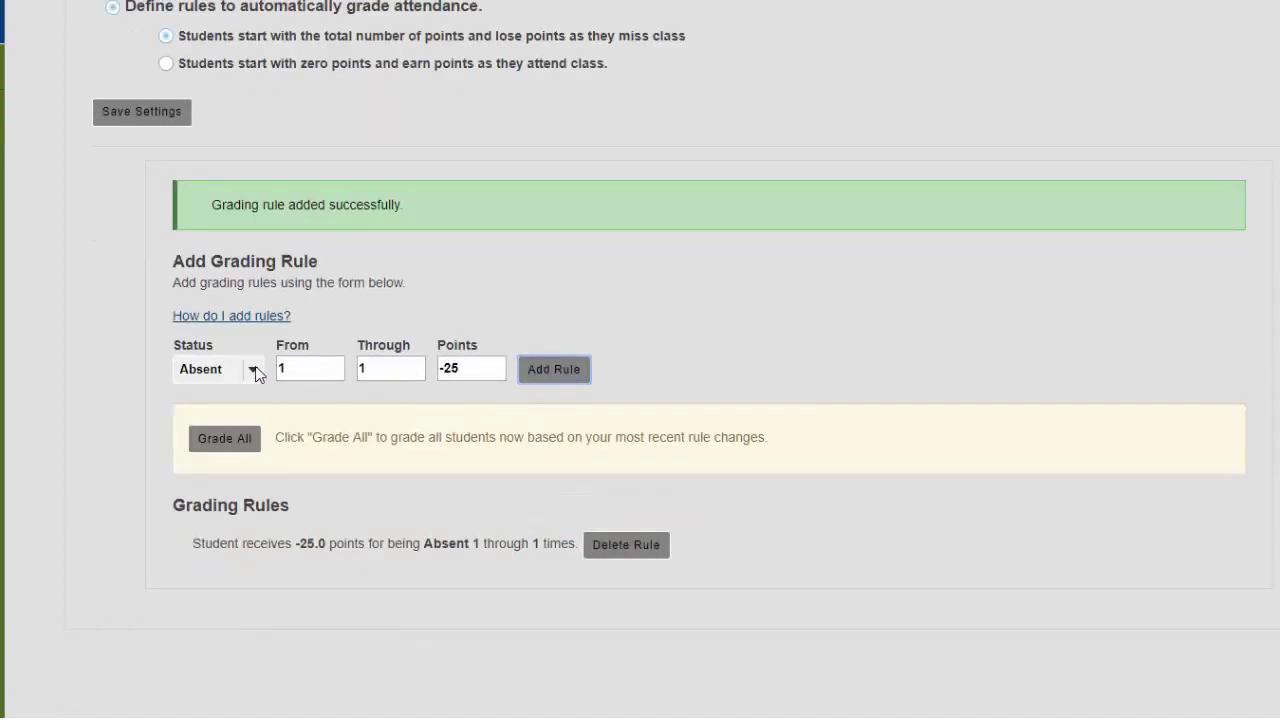
double_click(295, 367)
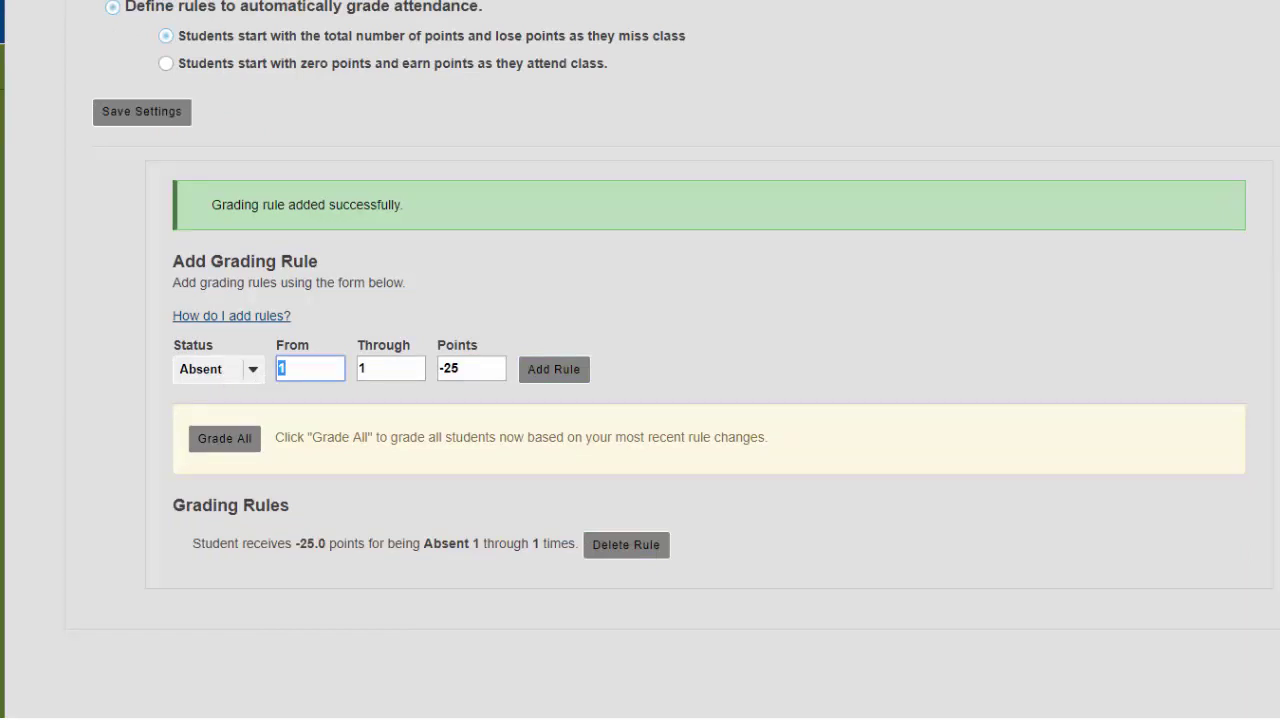
click(332, 493)
key(Tab)
text(2)
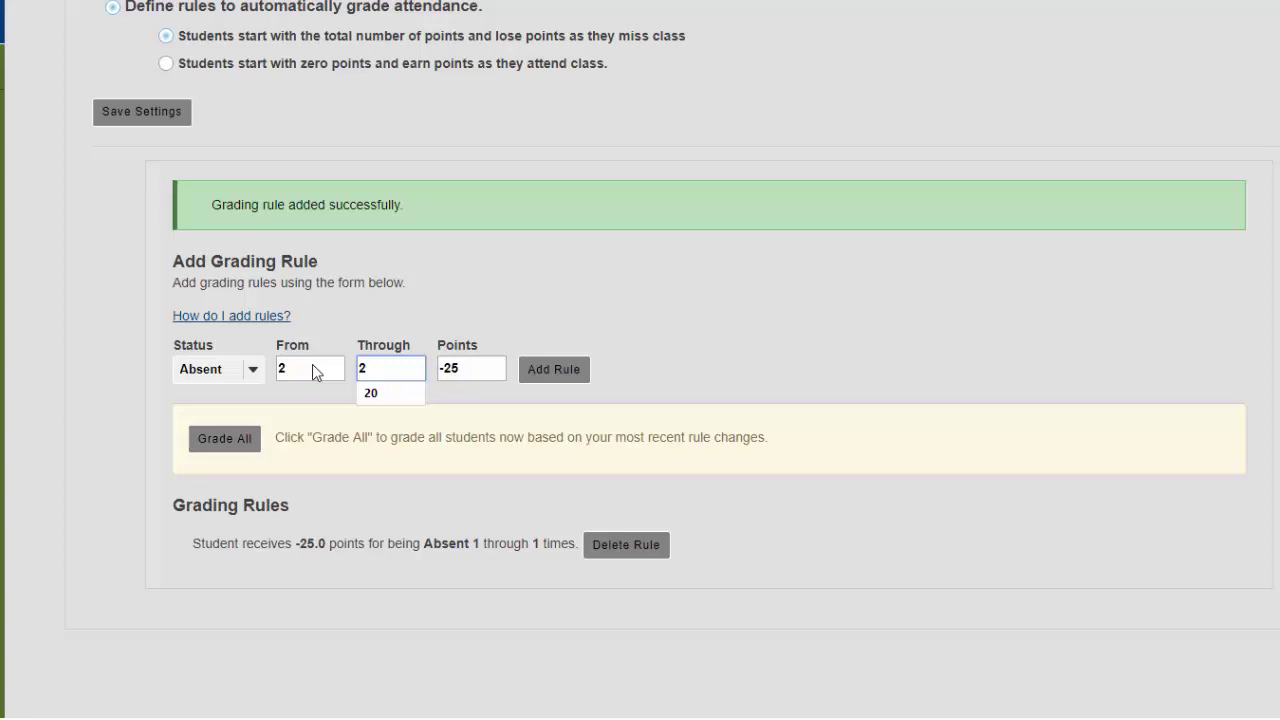
key(Tab)
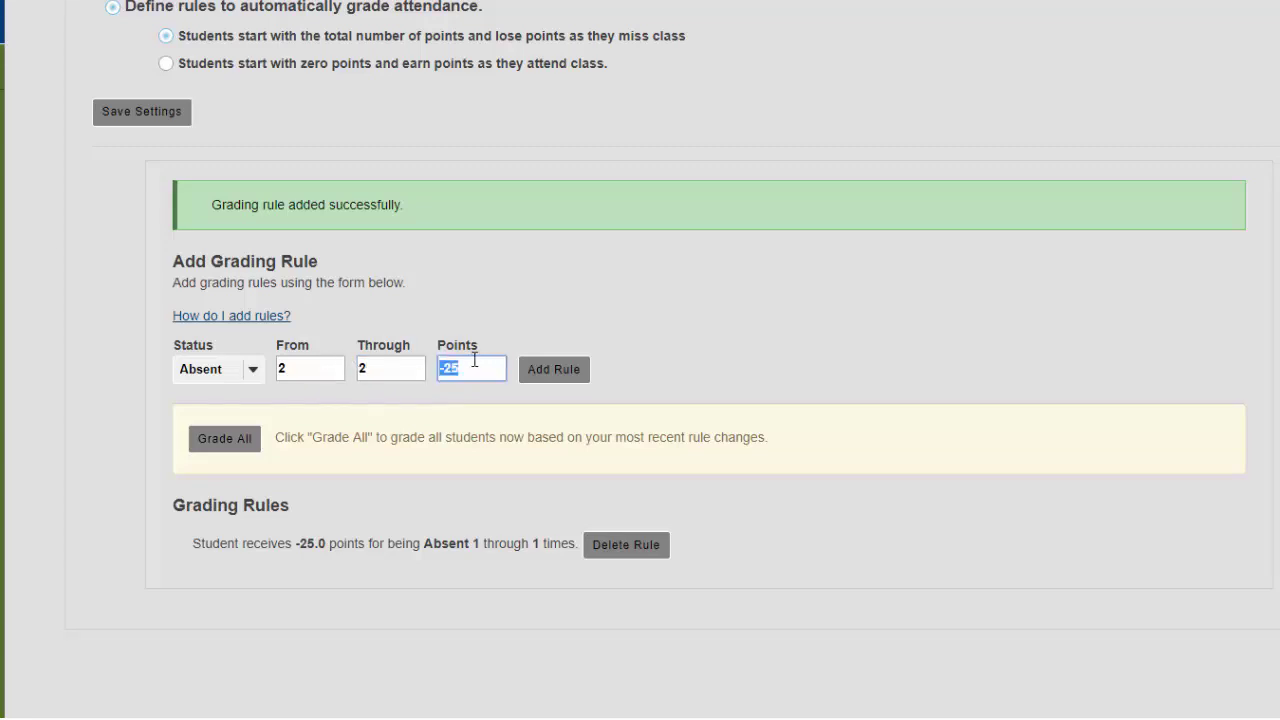
text(-50)
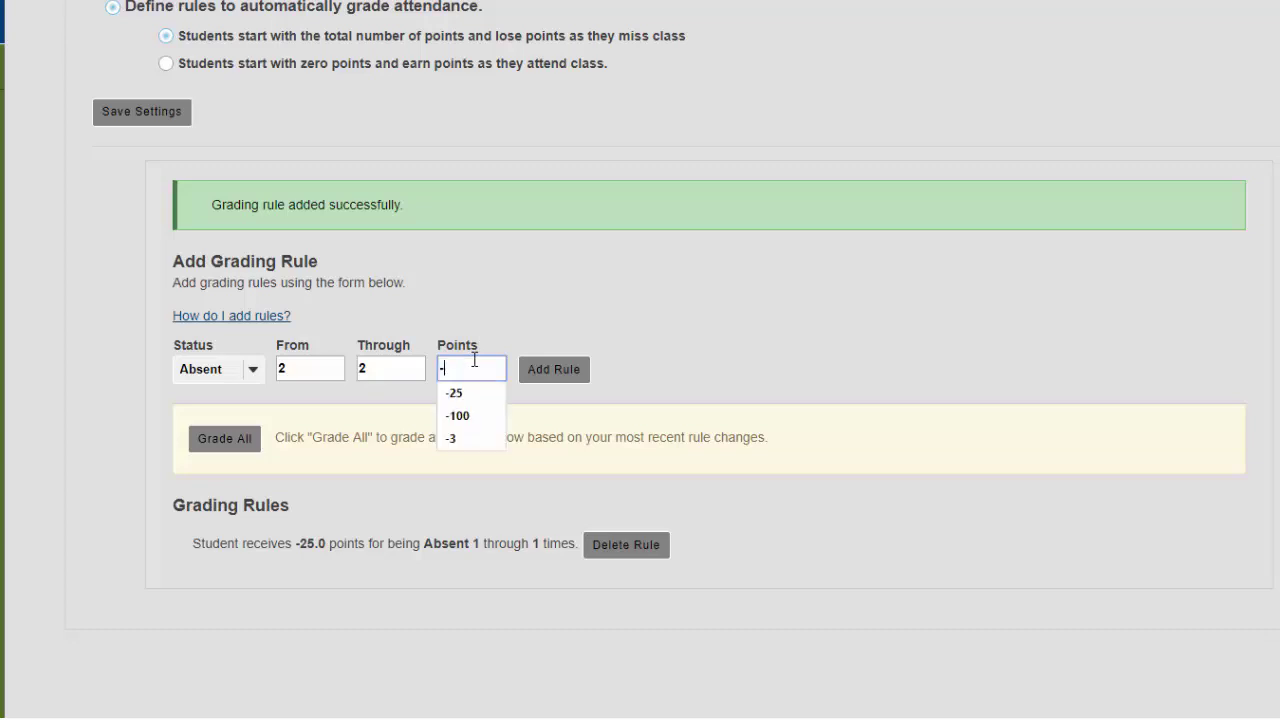
click(553, 369)
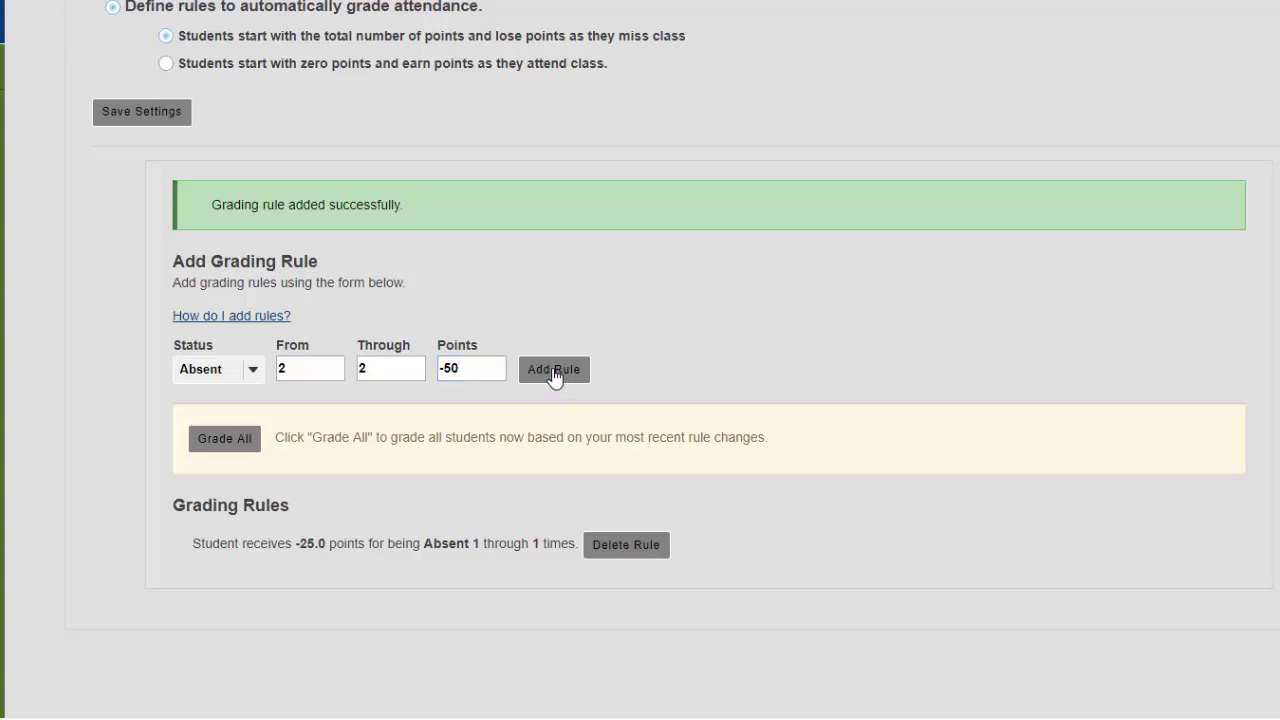
Add the remaining rules (-75 for 3, -100 for 4–30 absences) and return to the top
double_click(330, 367)
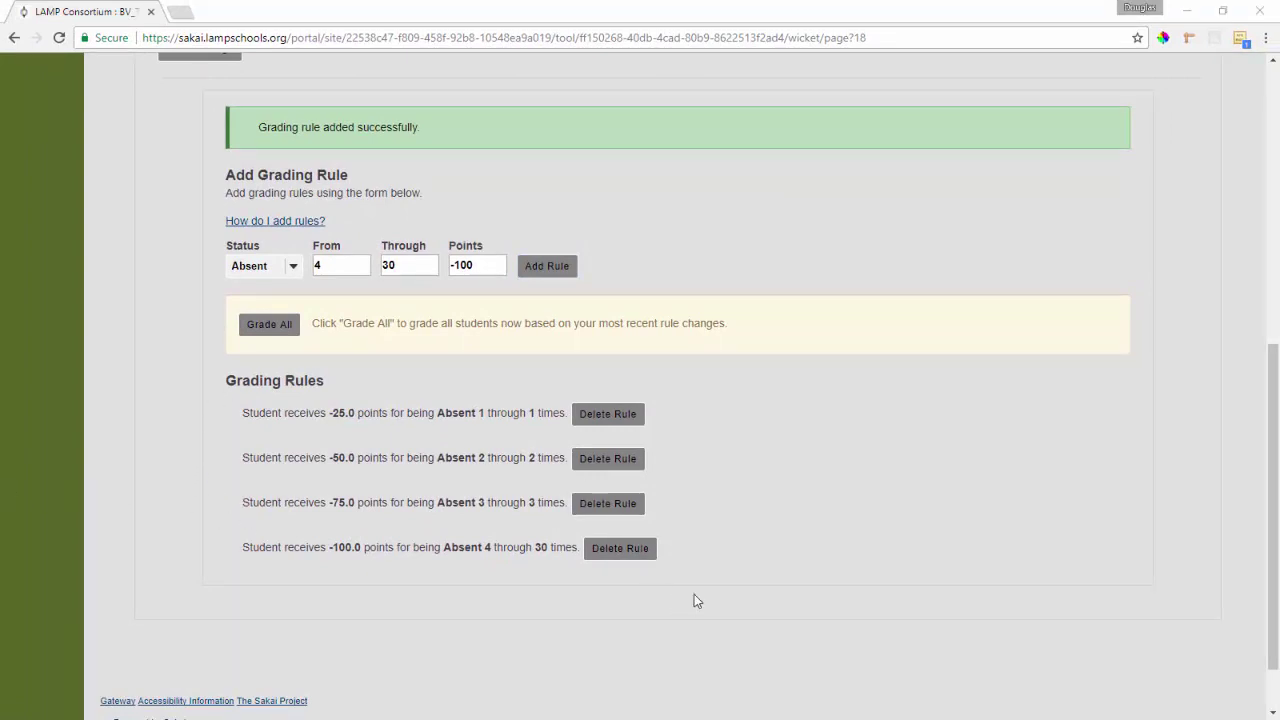
scroll(500, 548, up, 2)
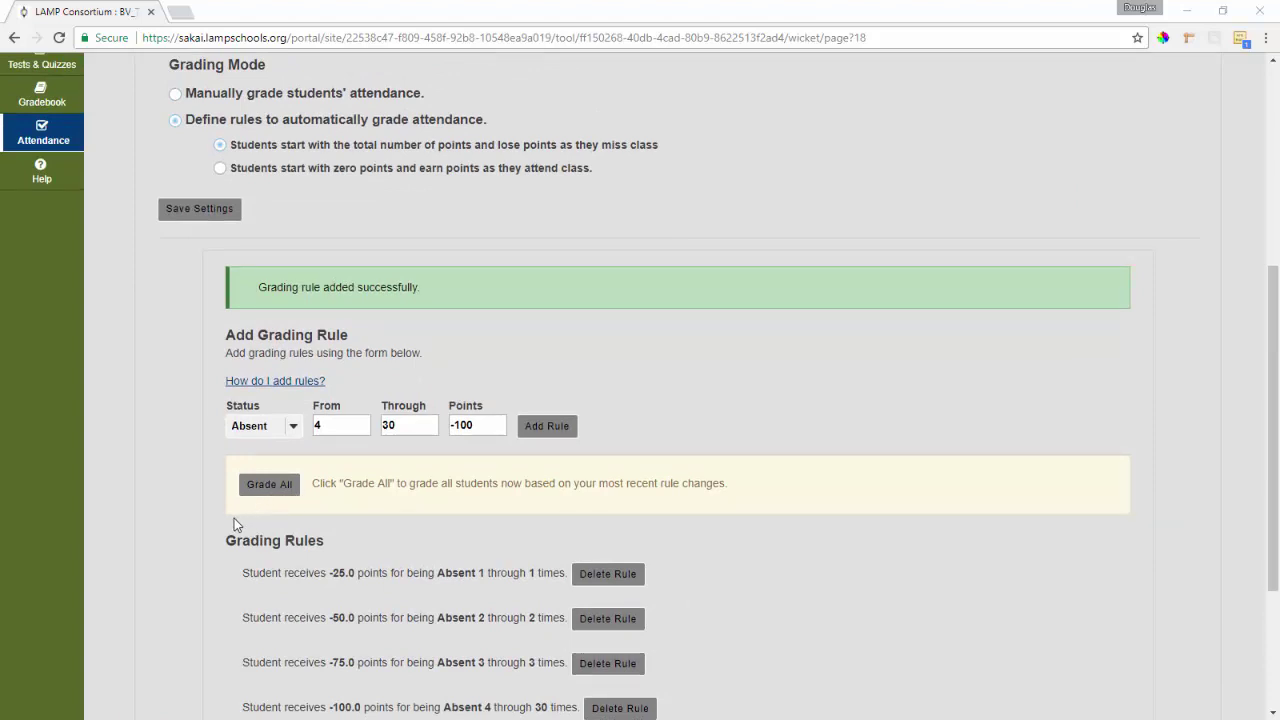
scroll(186, 522, up, 2)
scroll(180, 523, up, 2)
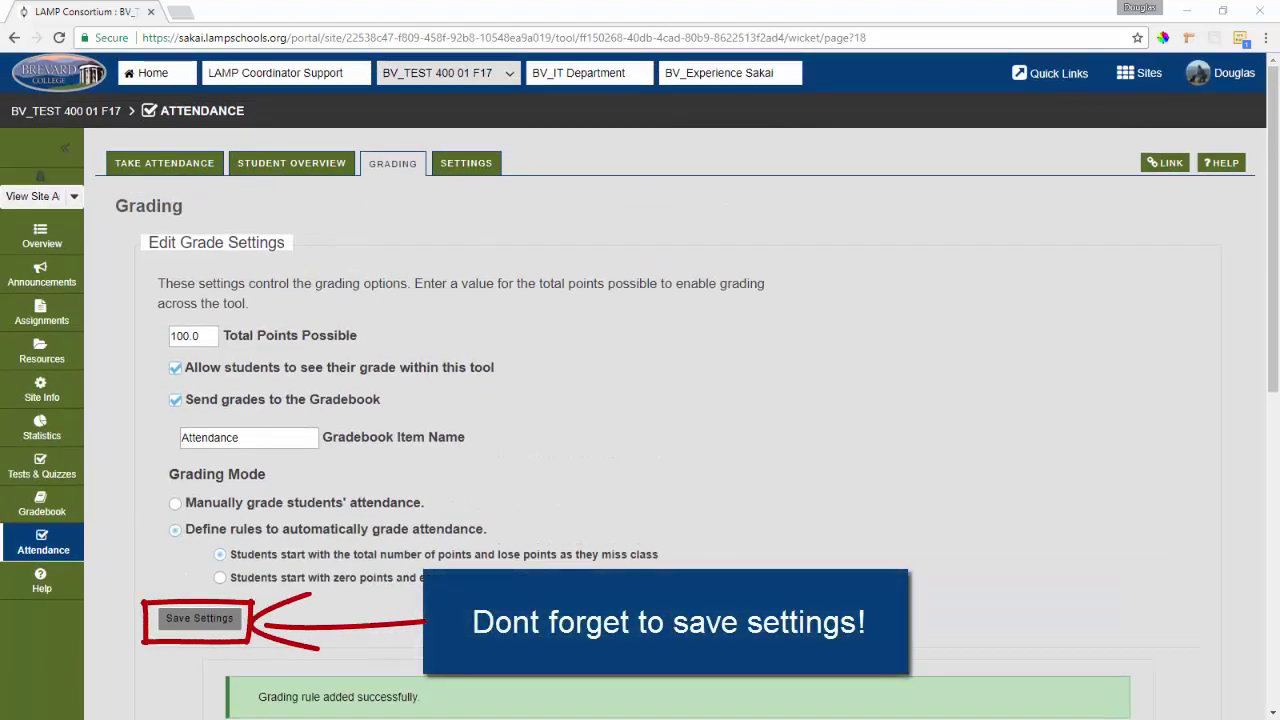
Start a new attendance item named 'Class 1'
click(172, 176)
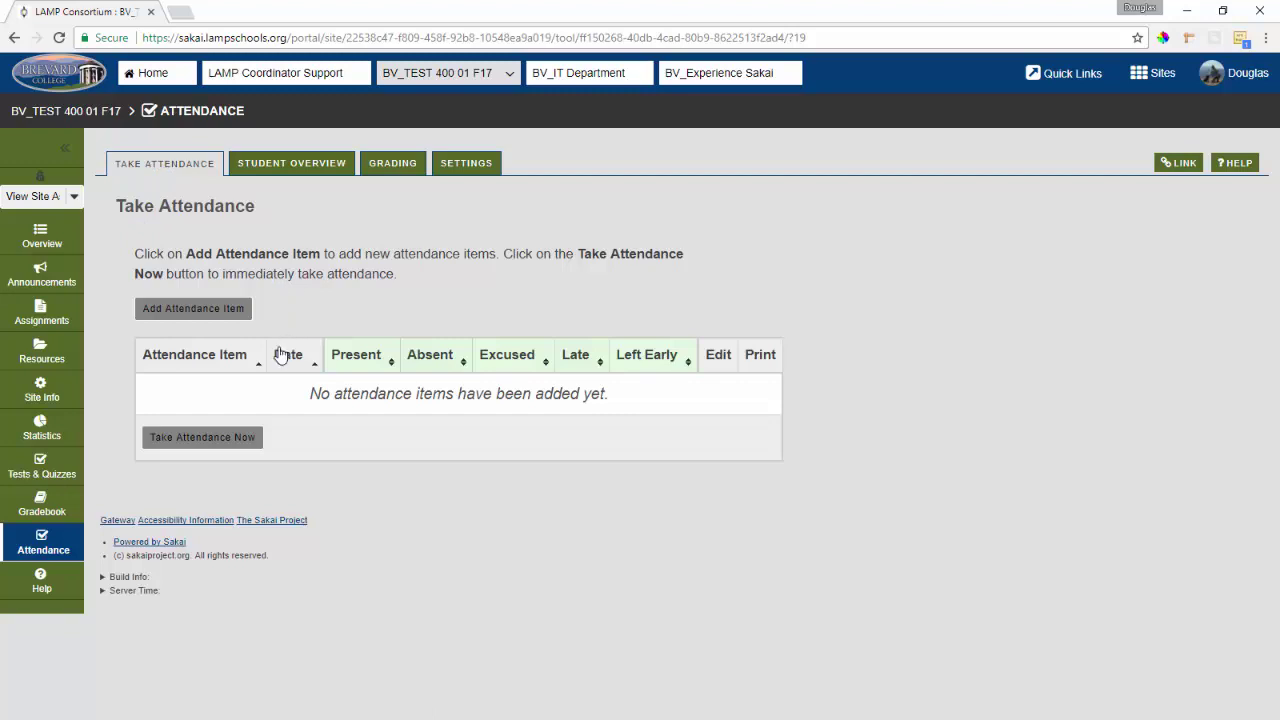
click(240, 316)
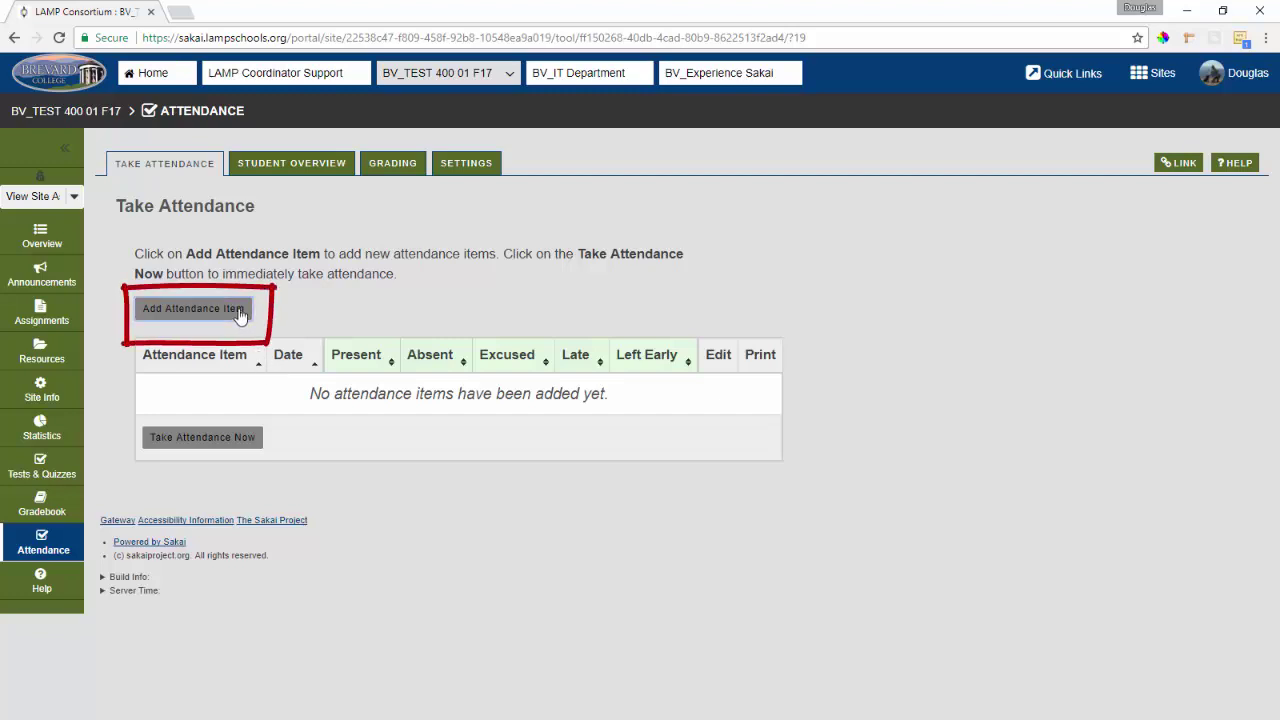
click(598, 268)
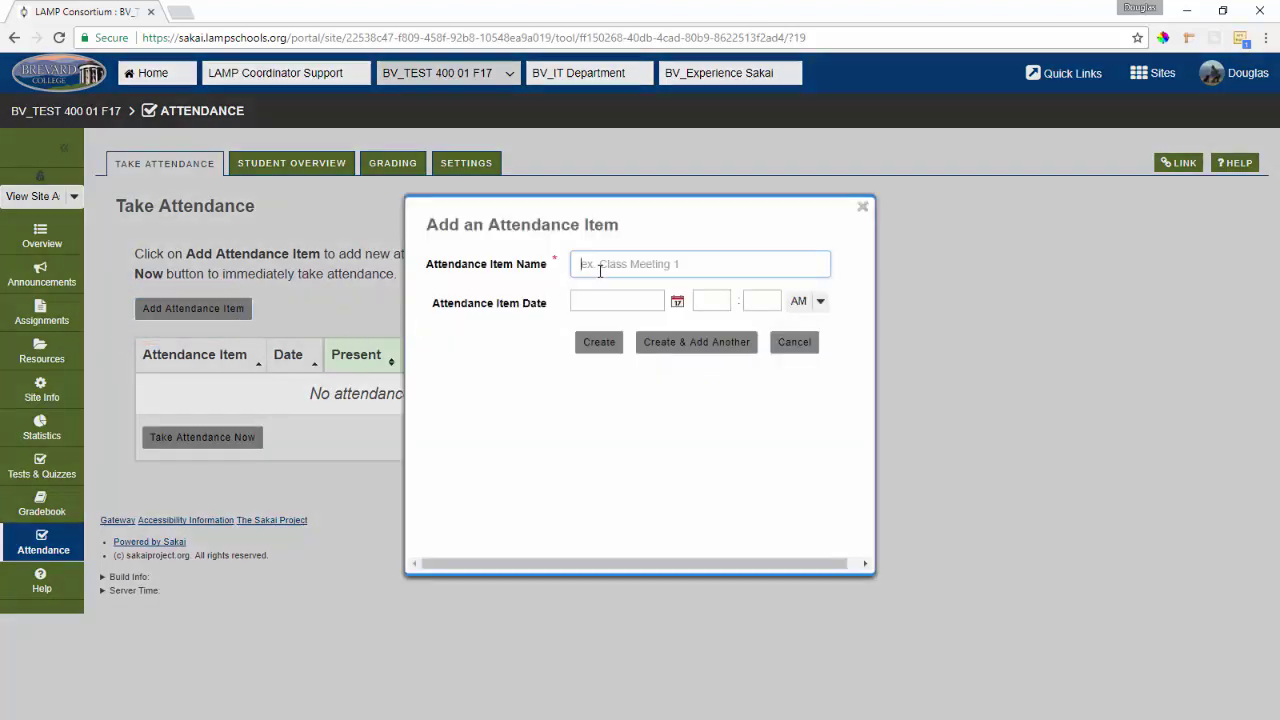
text(Class)
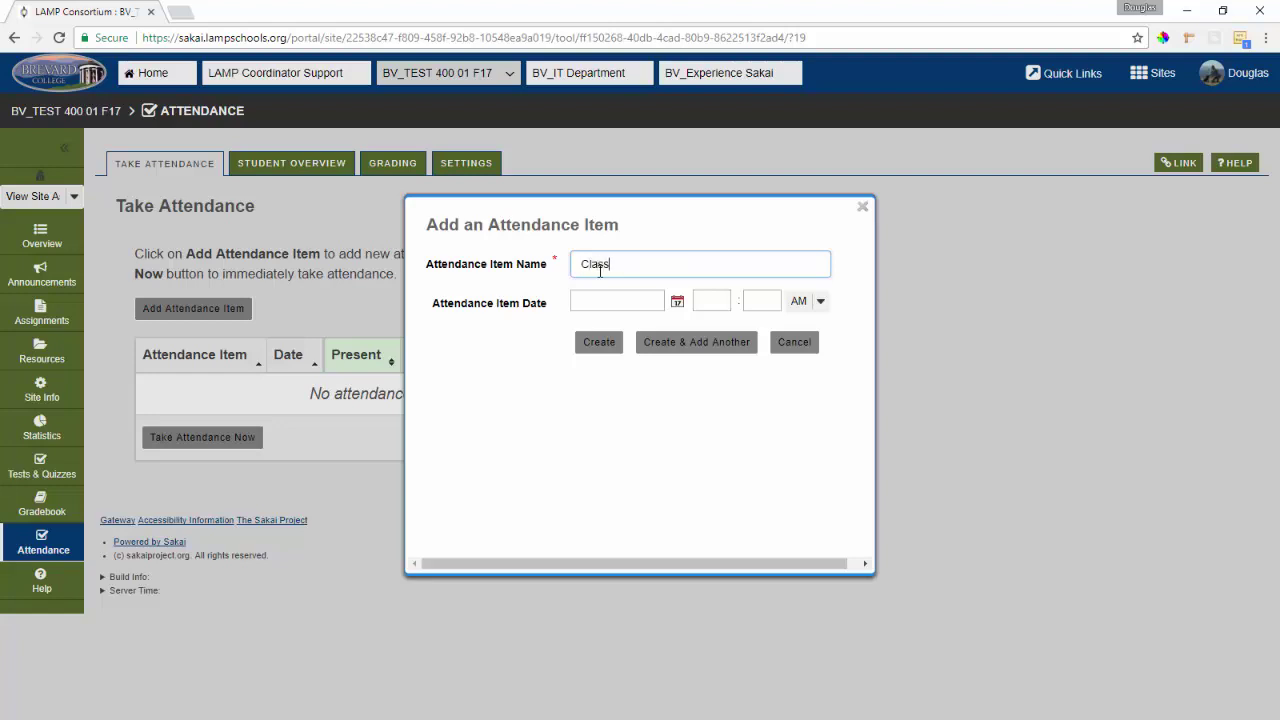
key(Tab)
click(628, 264)
text(1)
Set the Class 1 item's date to September 22, 2017 using the calendar
click(616, 301)
click(677, 303)
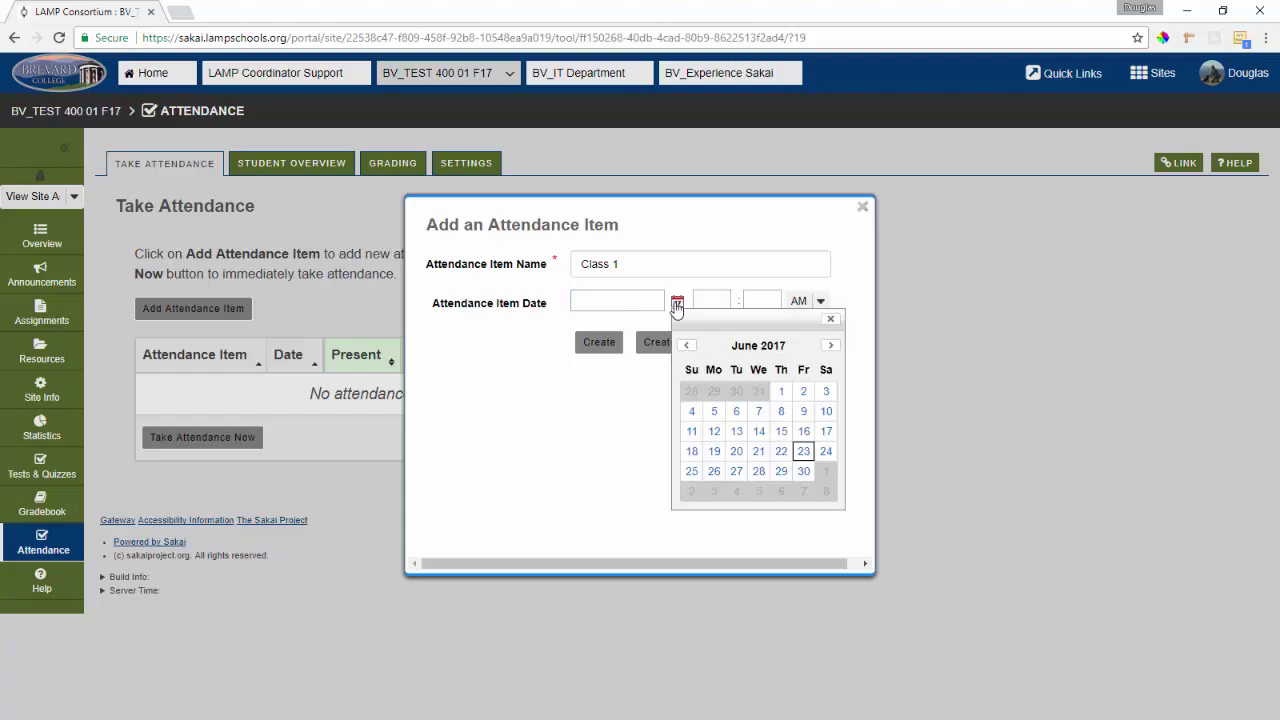
click(829, 346)
click(829, 346)
click(829, 346)
click(829, 346)
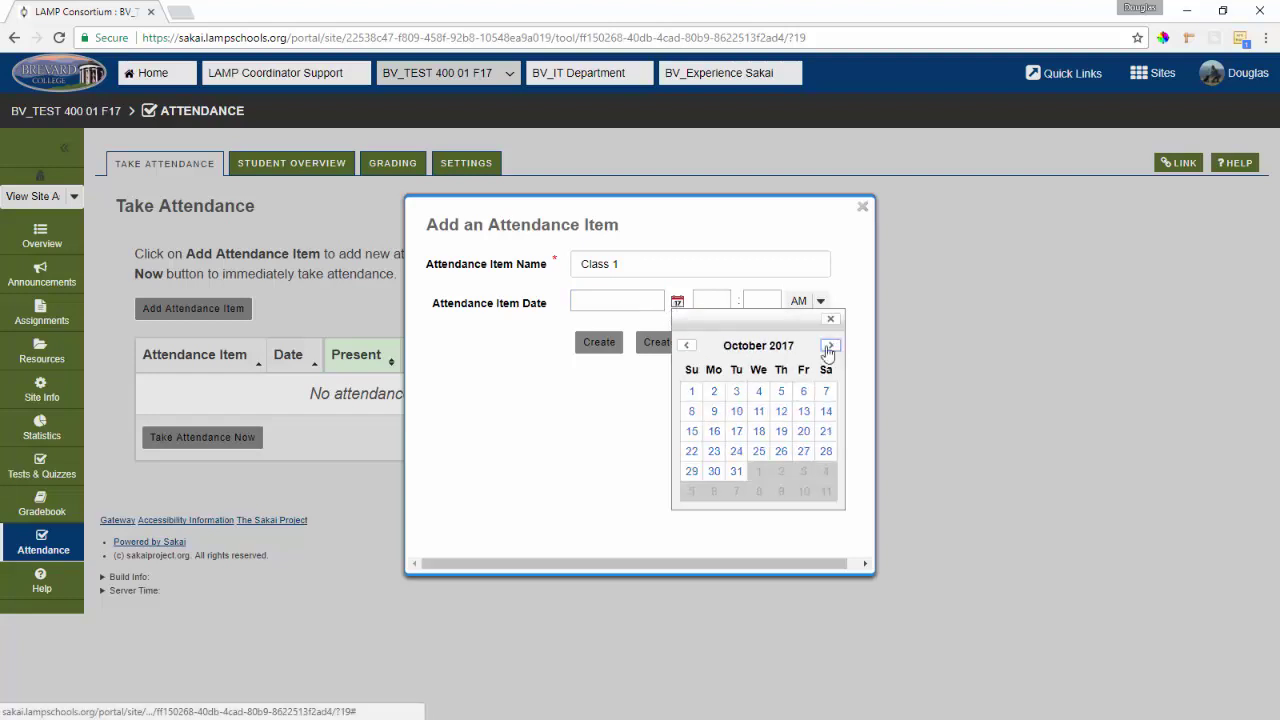
click(686, 345)
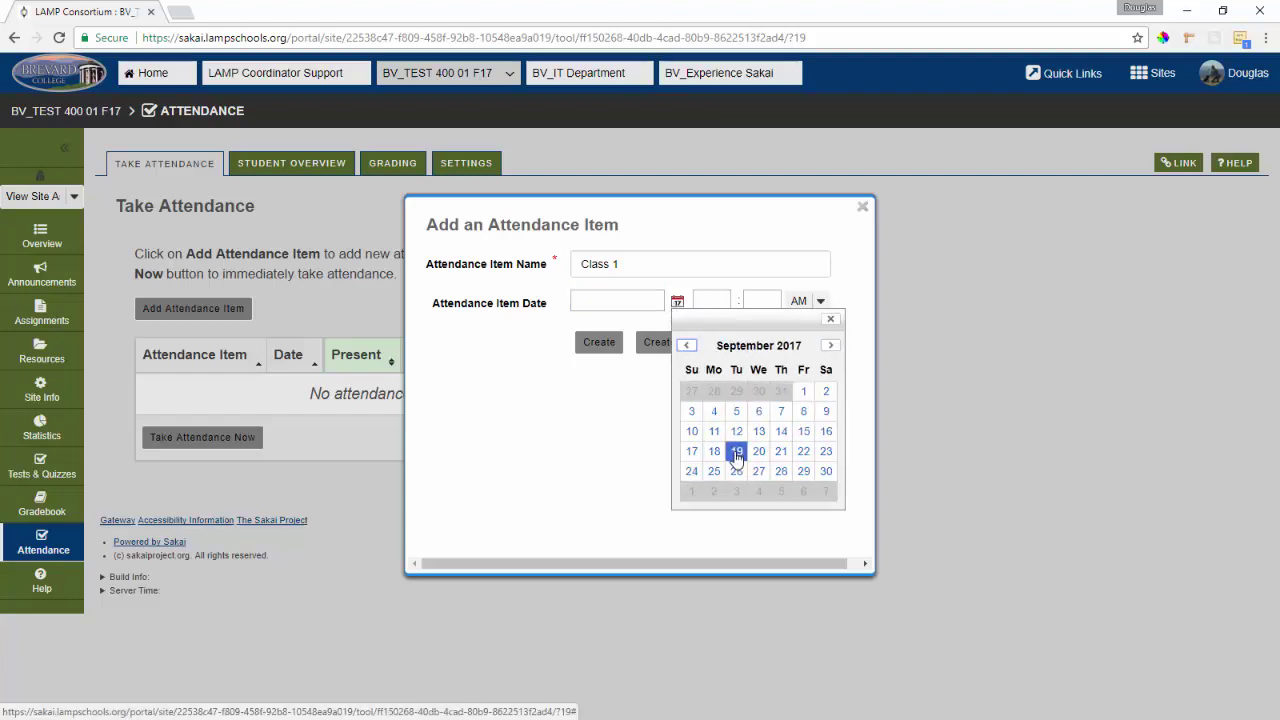
click(803, 451)
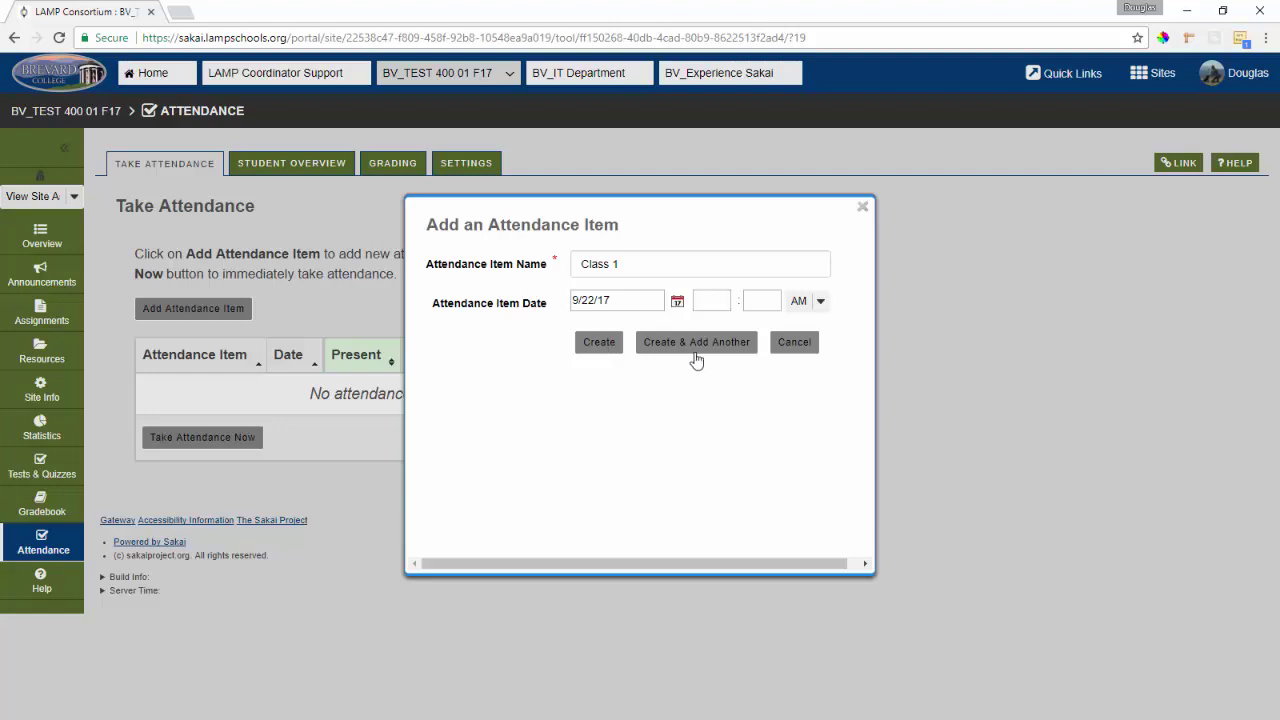
Create the Class 1 item and mark the second student and test student Absent
click(610, 350)
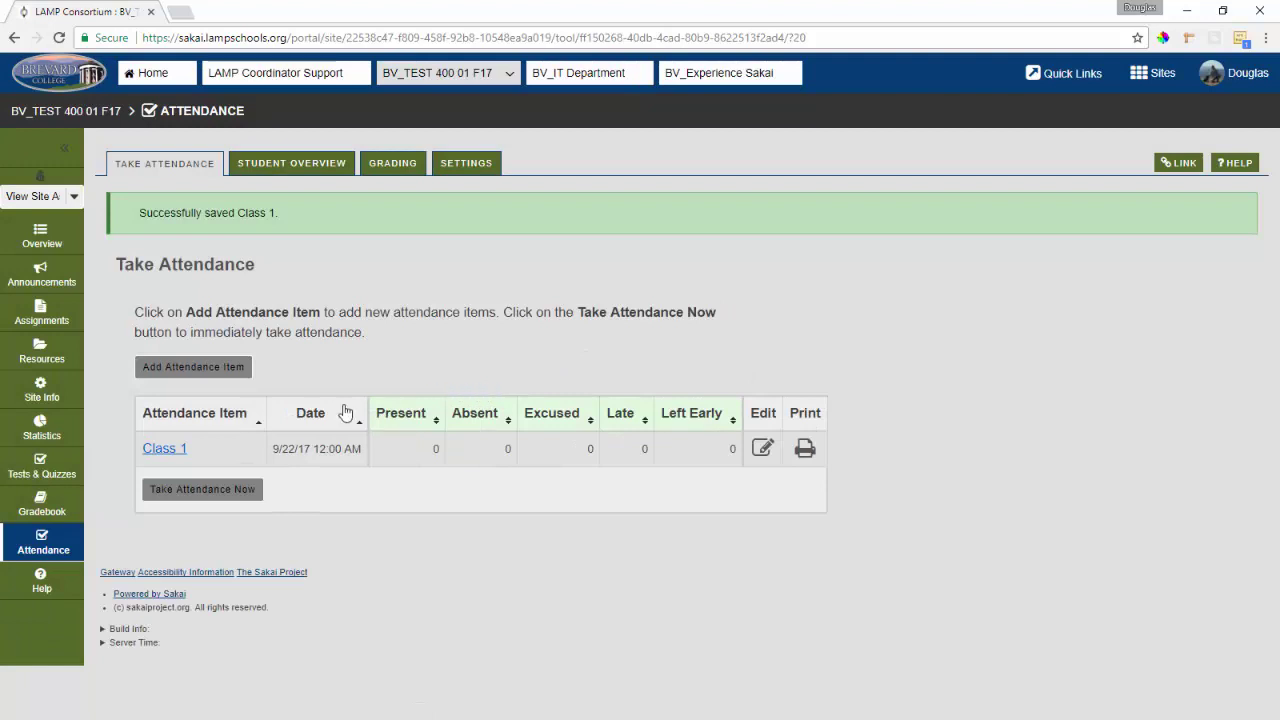
click(172, 452)
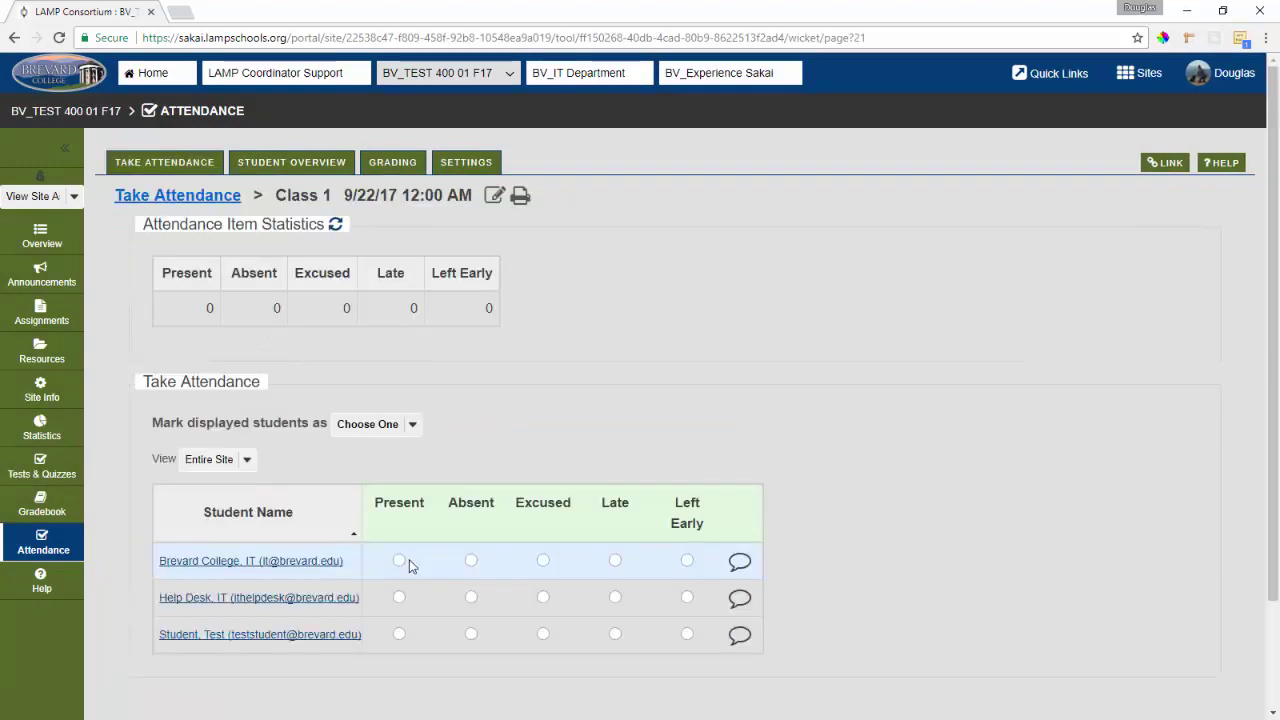
scroll(400, 514, down, 1)
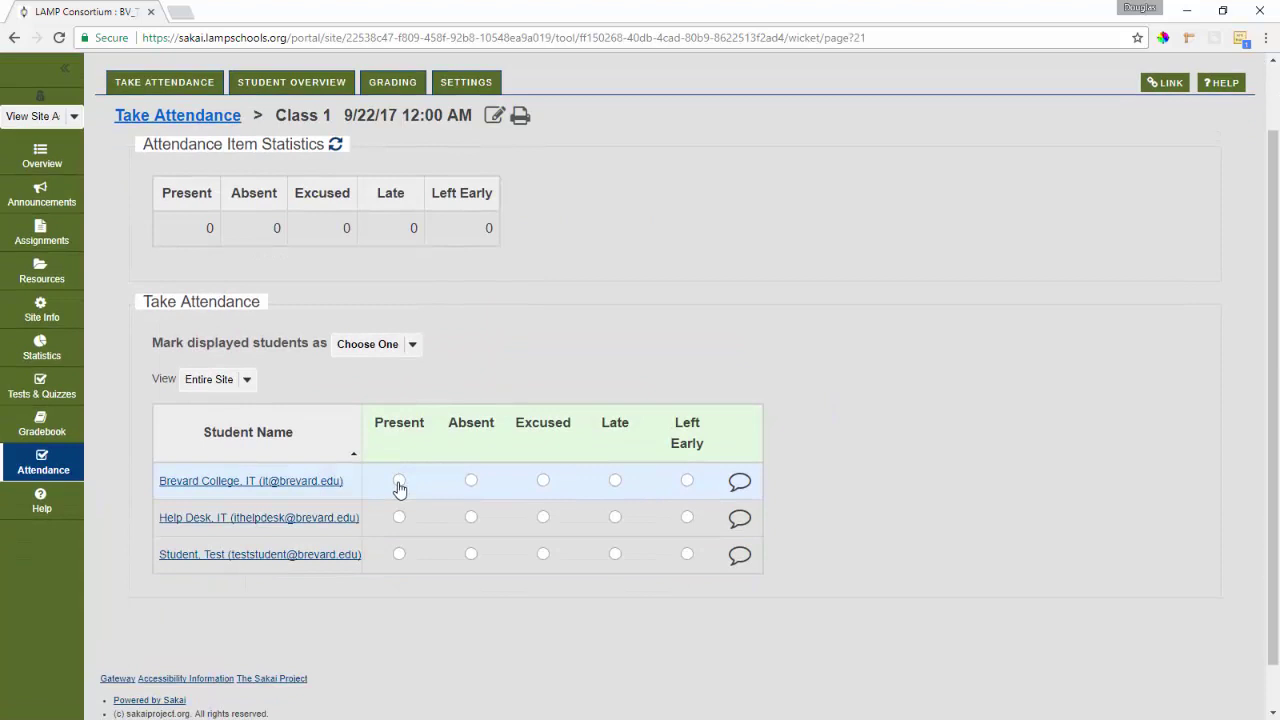
click(399, 484)
click(471, 581)
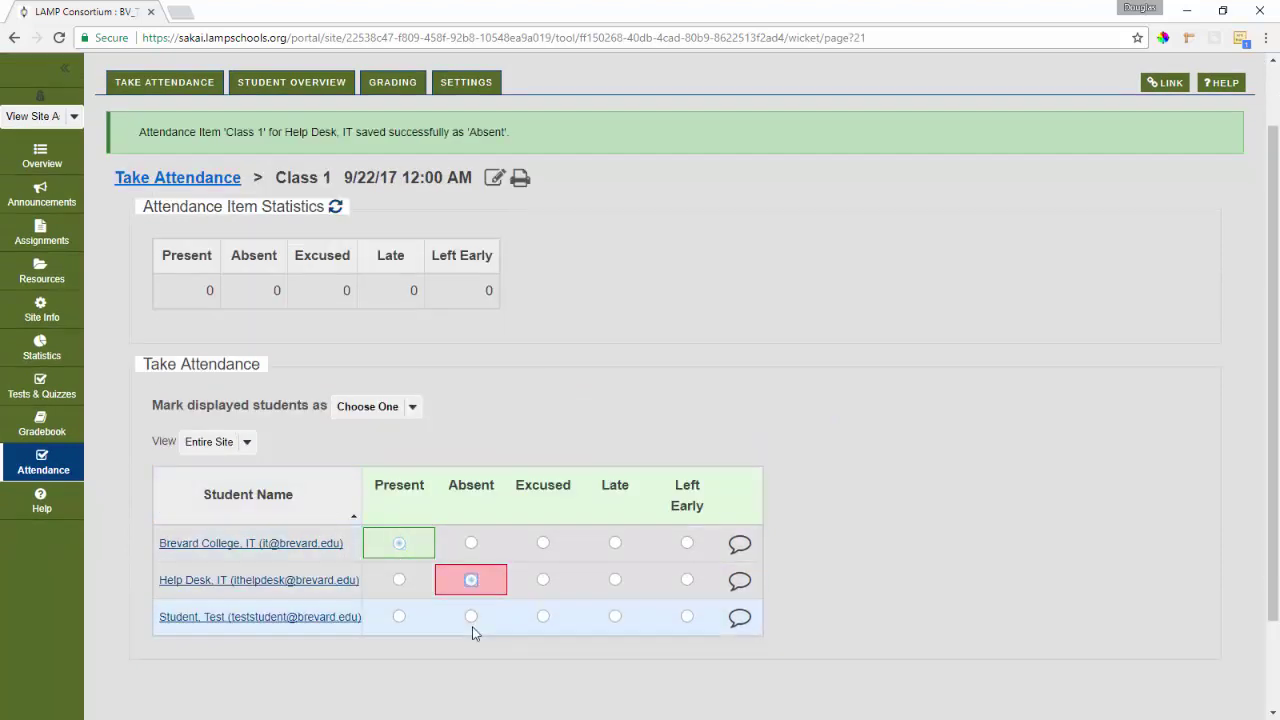
click(471, 617)
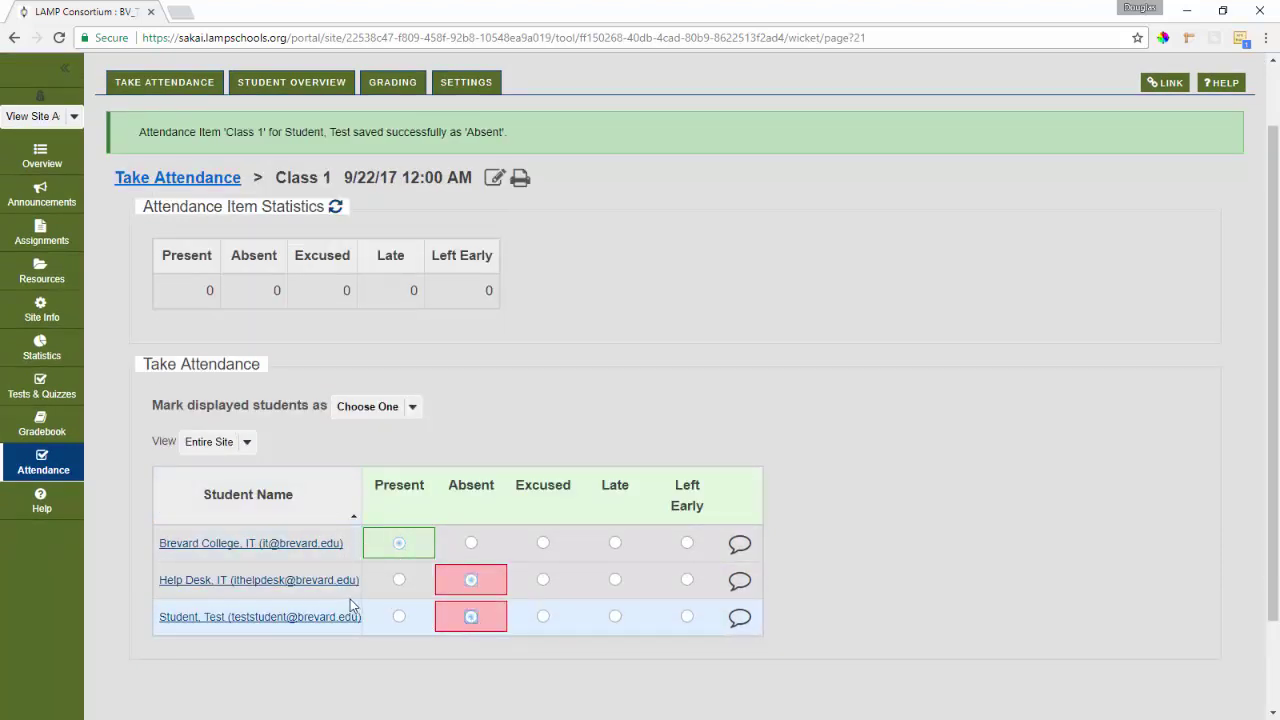
Mark all displayed students Present, then set the test student back to Absent
click(377, 410)
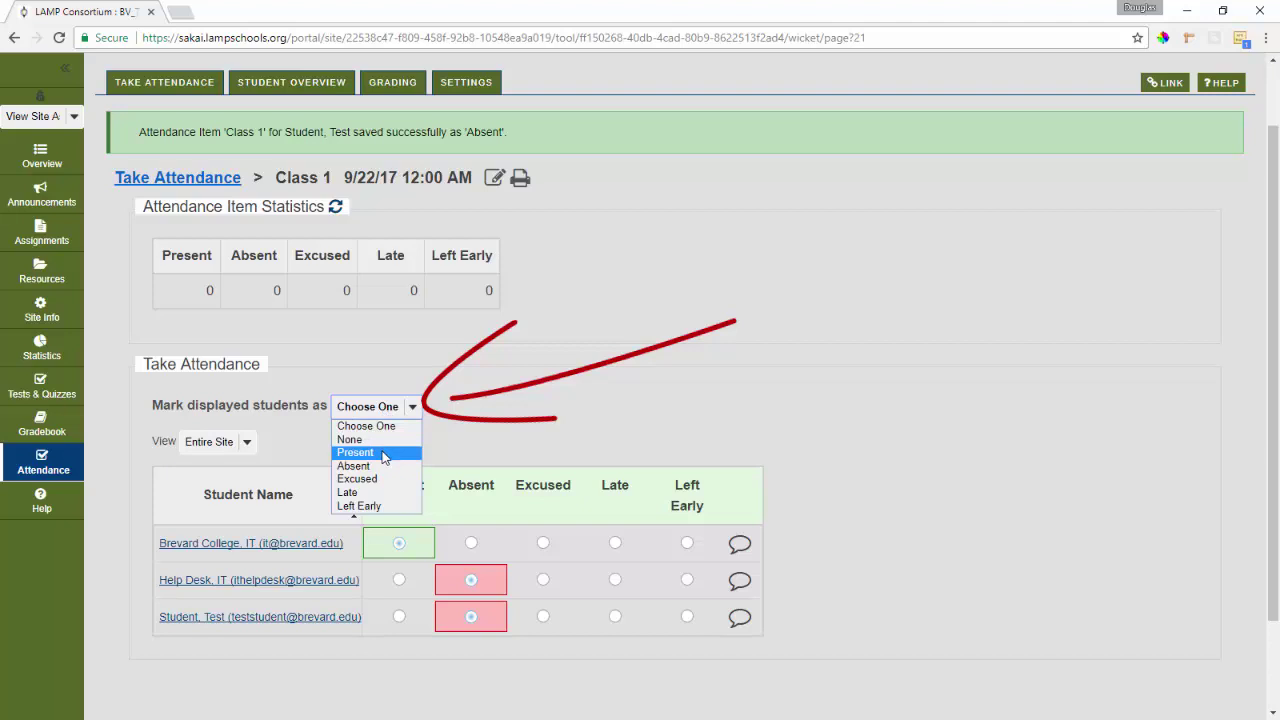
click(383, 457)
scroll(410, 560, down, 1)
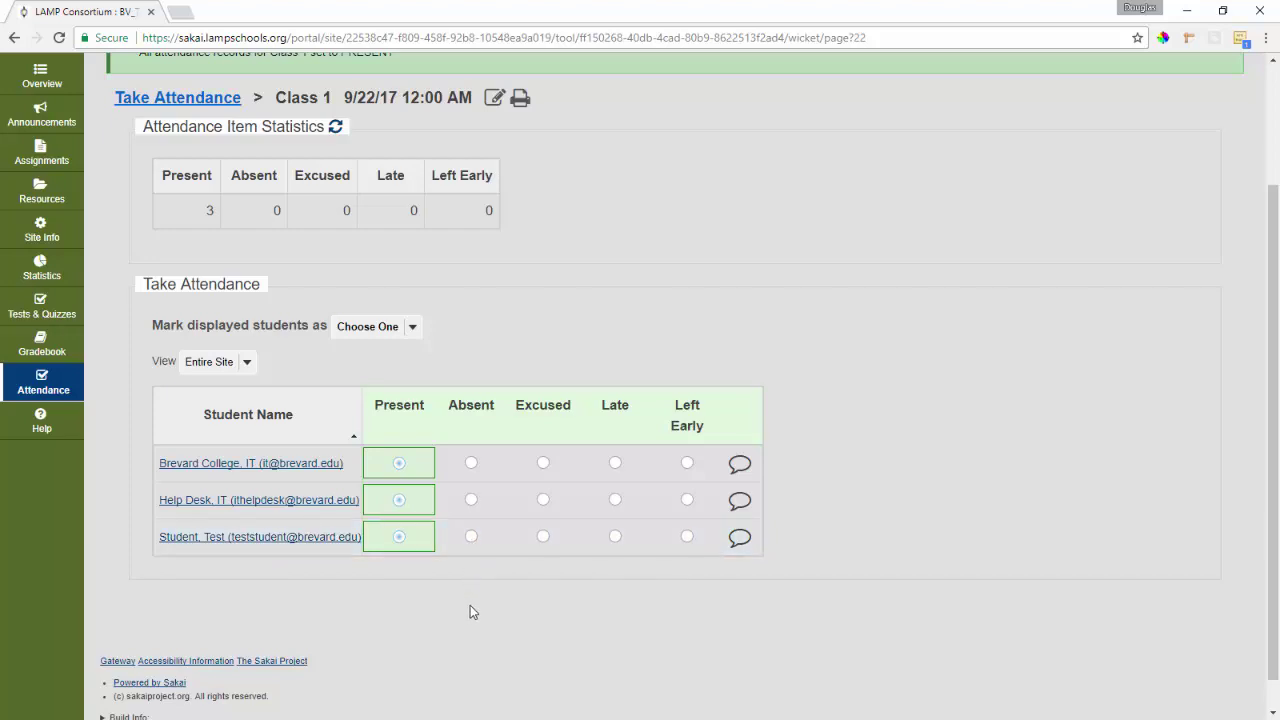
click(471, 537)
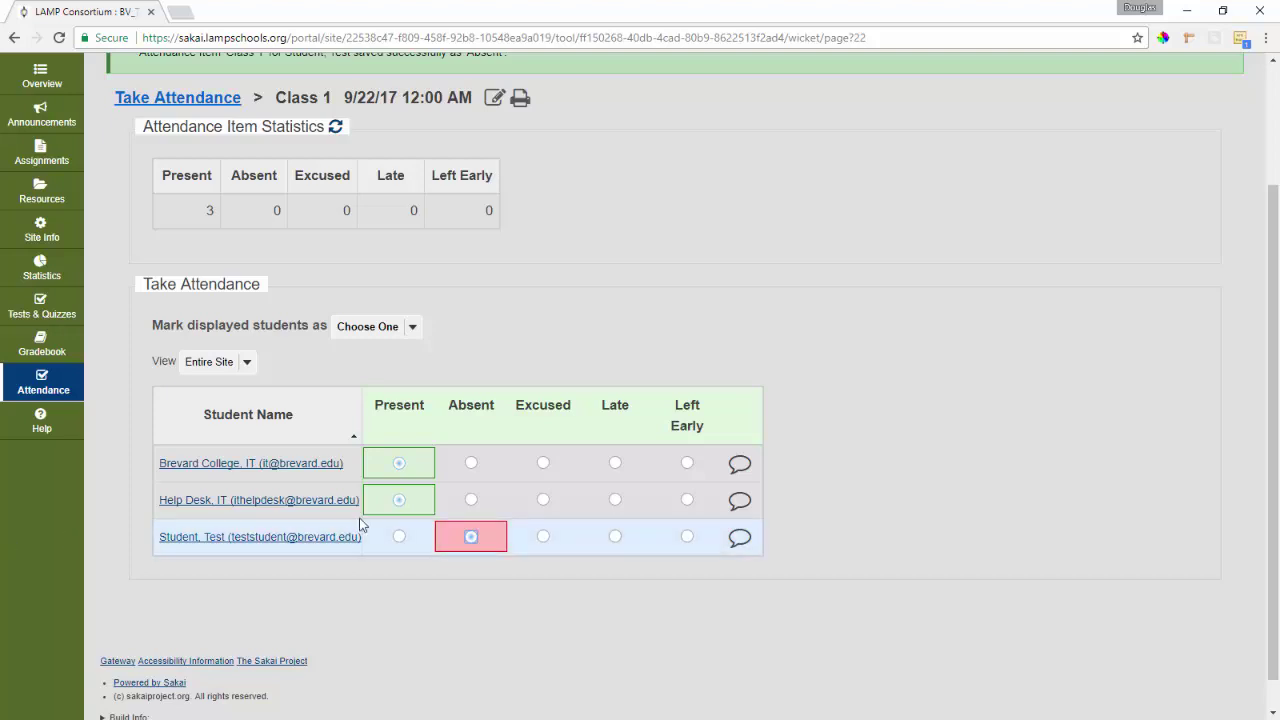
scroll(363, 528, up, 1)
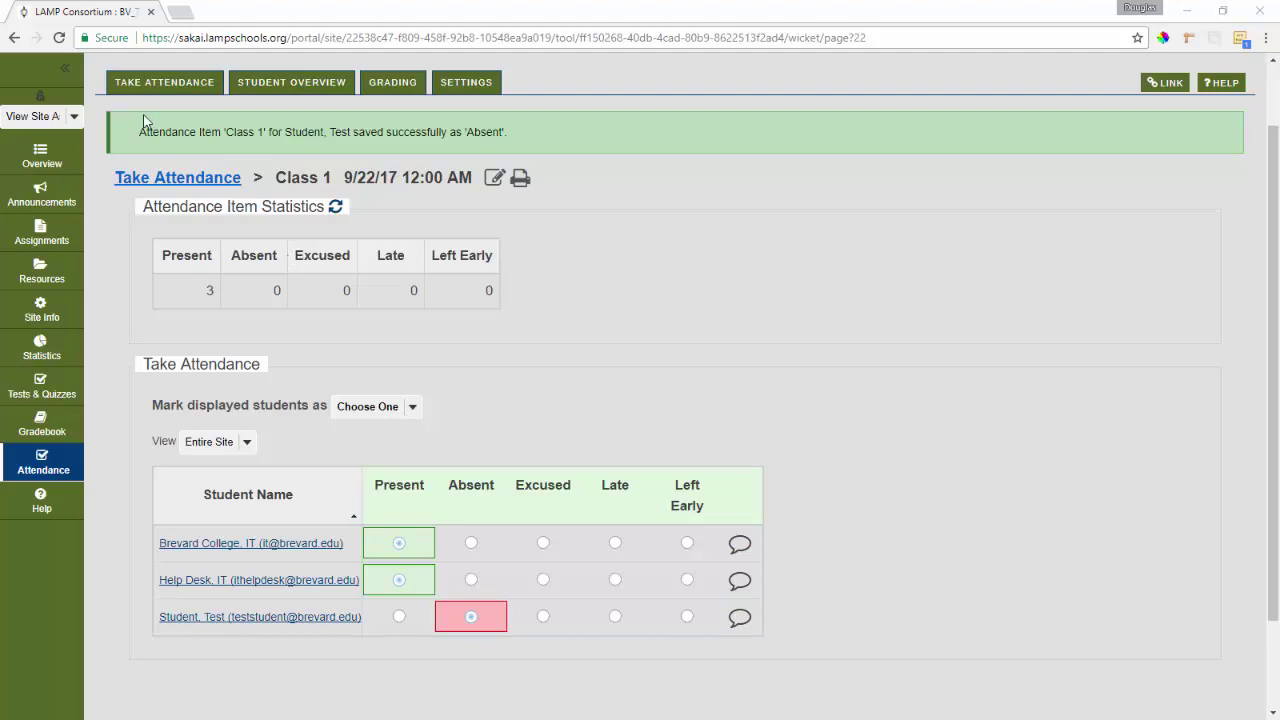
Return to the Take Attendance list and view Class 1's print sheet options
click(177, 86)
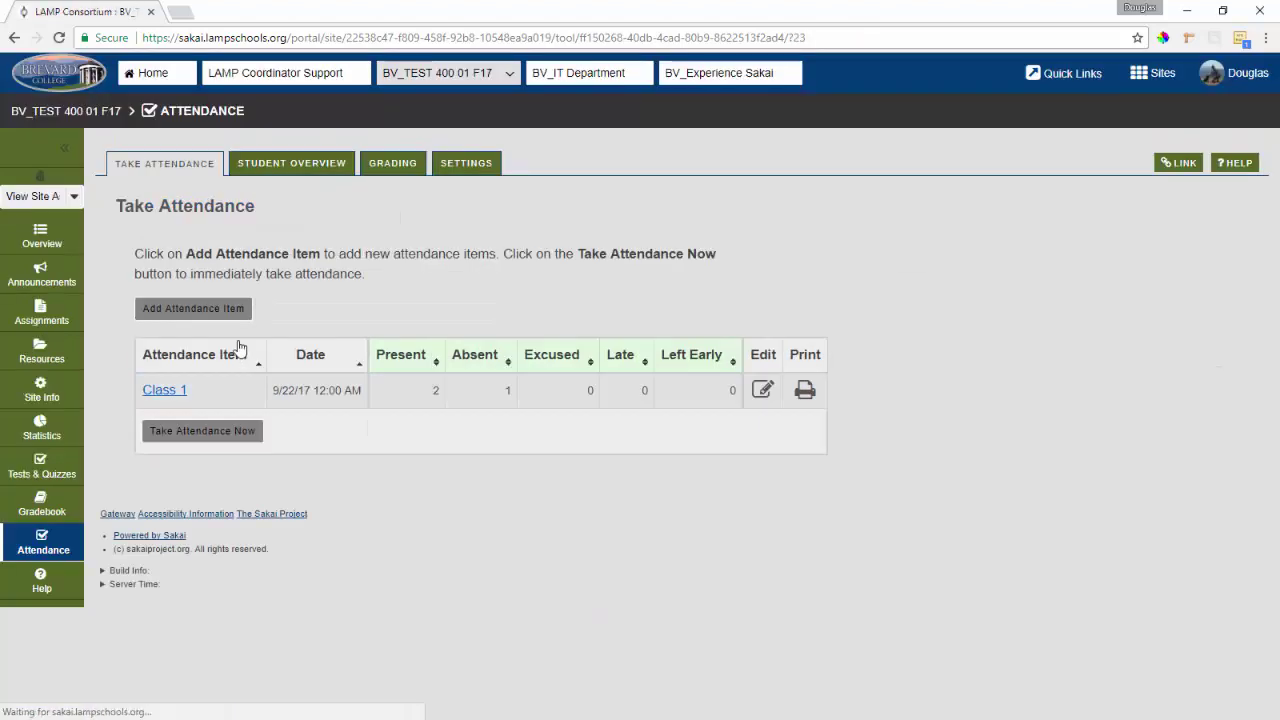
click(807, 393)
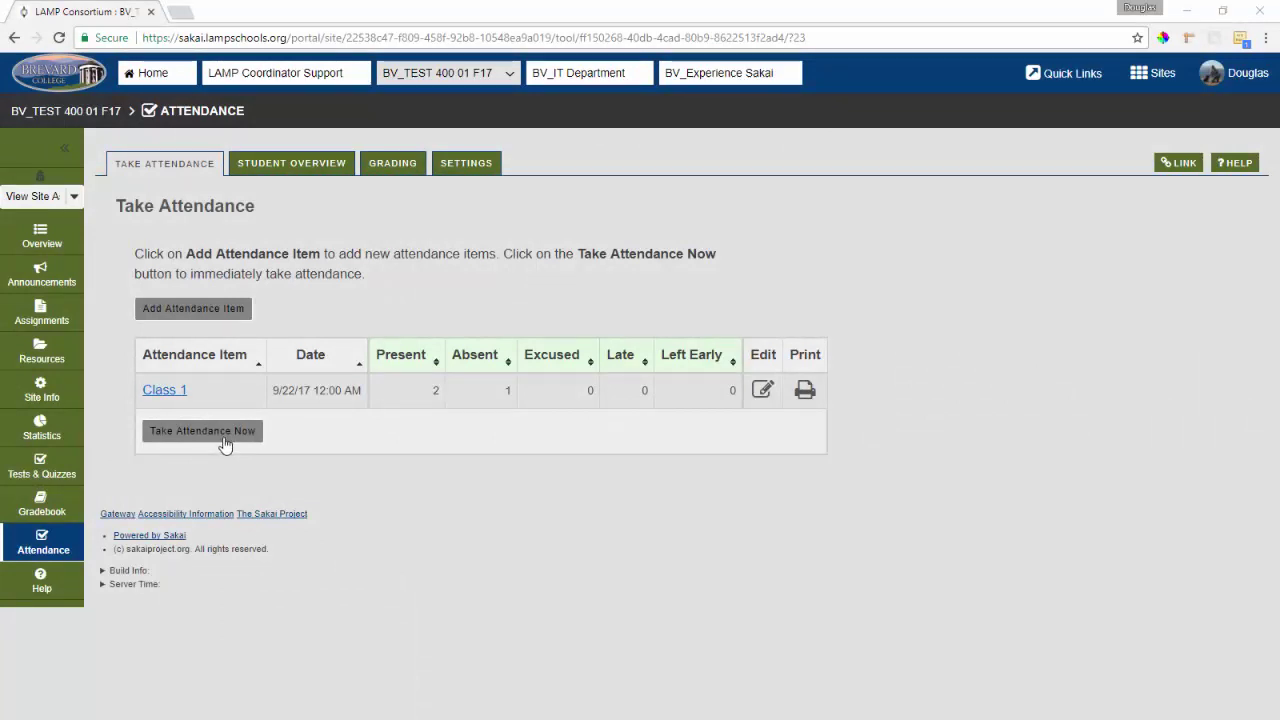
Take attendance for a new session, marking all students Present and the test student Absent
click(224, 438)
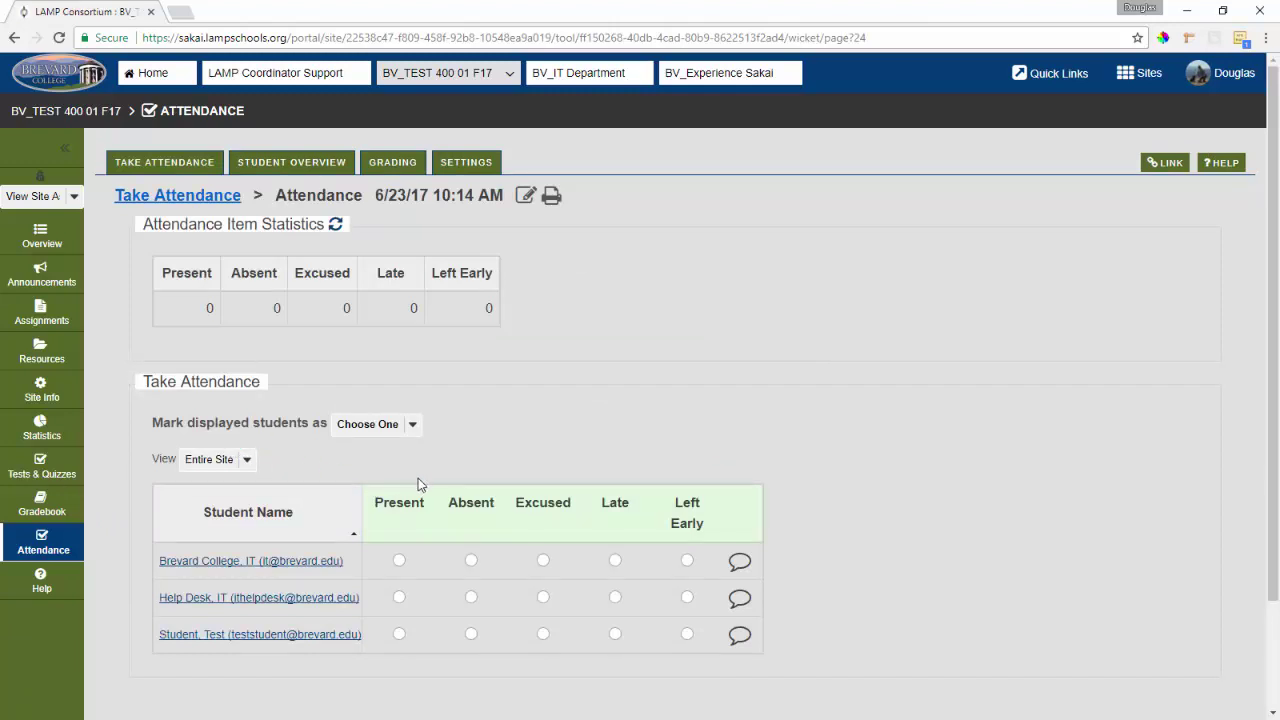
scroll(418, 476, down, 2)
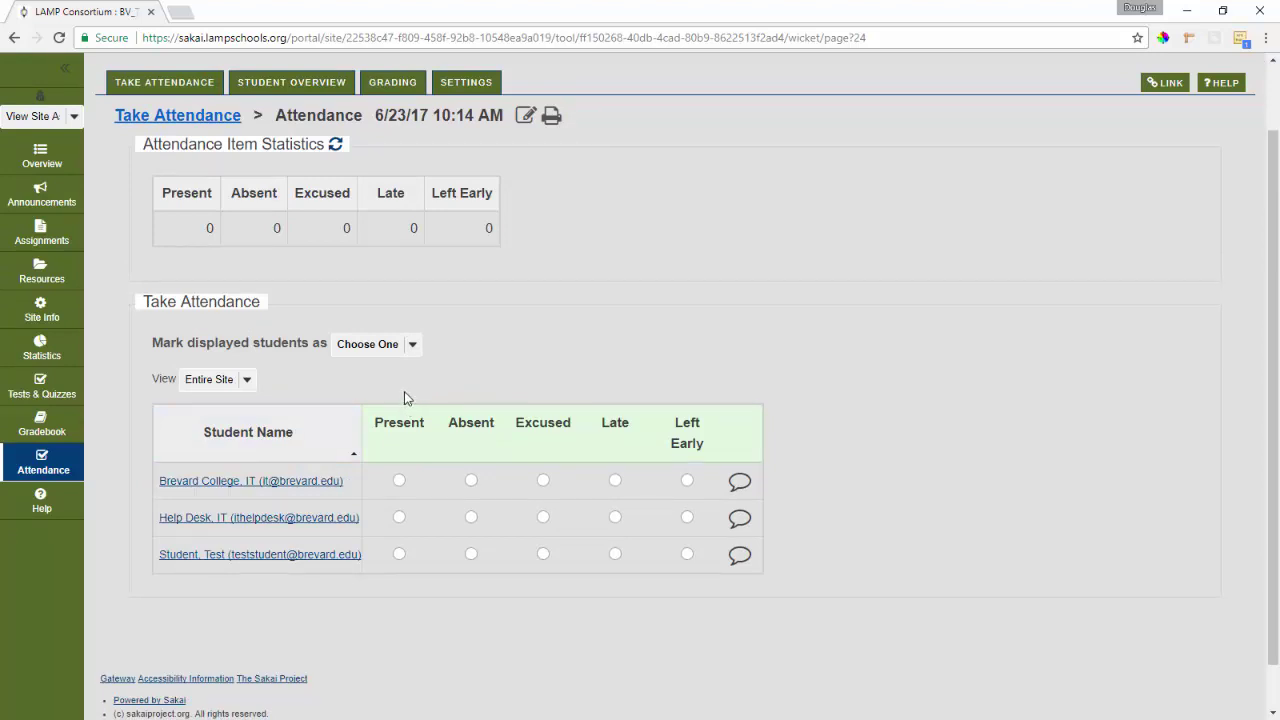
click(395, 345)
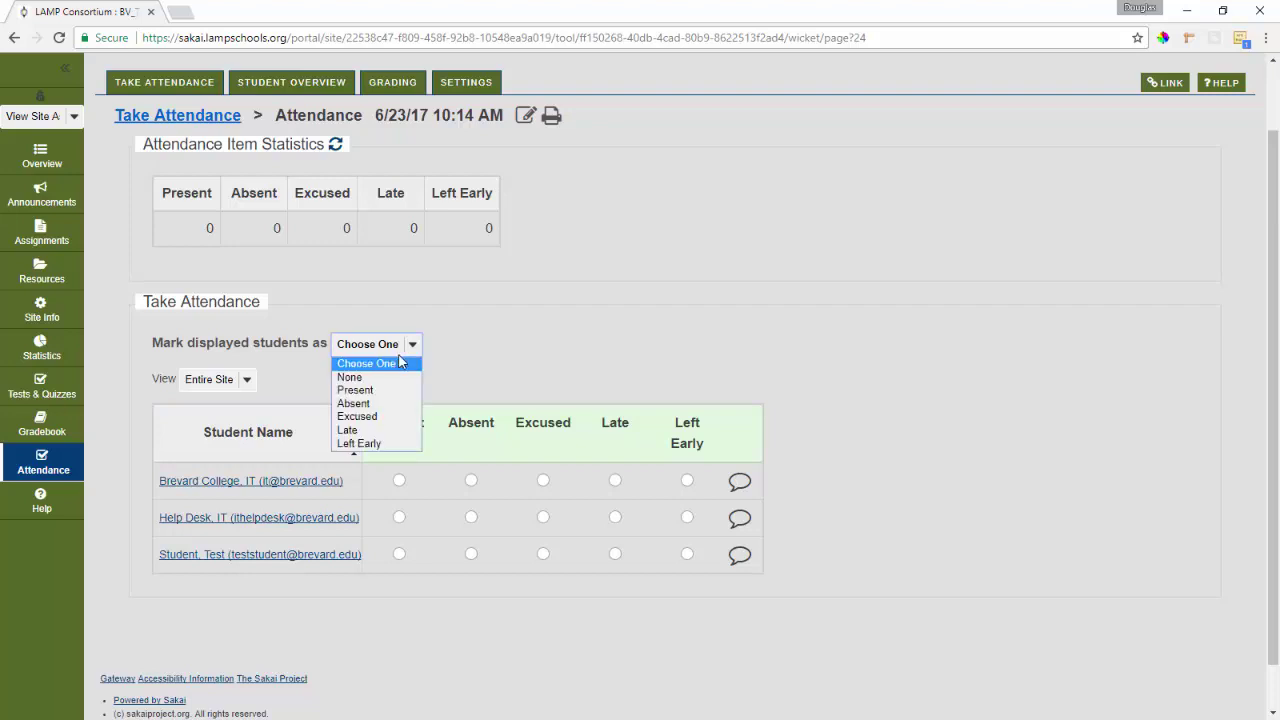
click(405, 391)
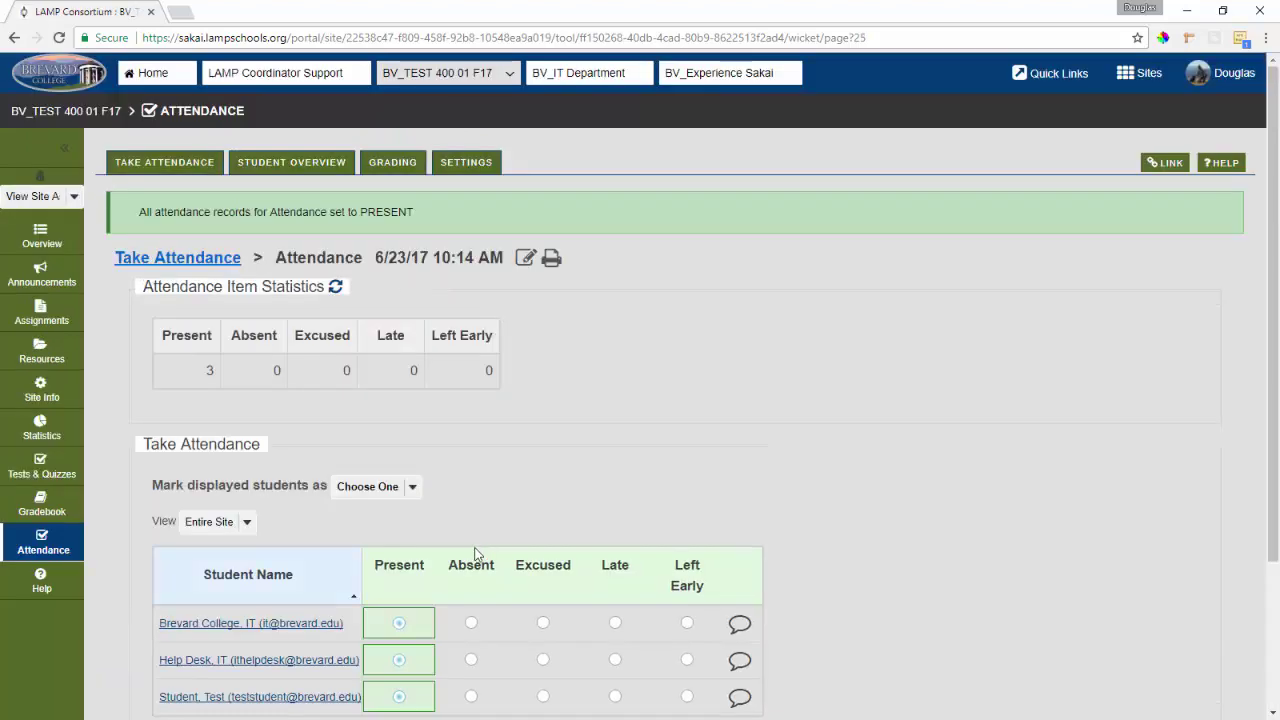
scroll(476, 558, down, 1)
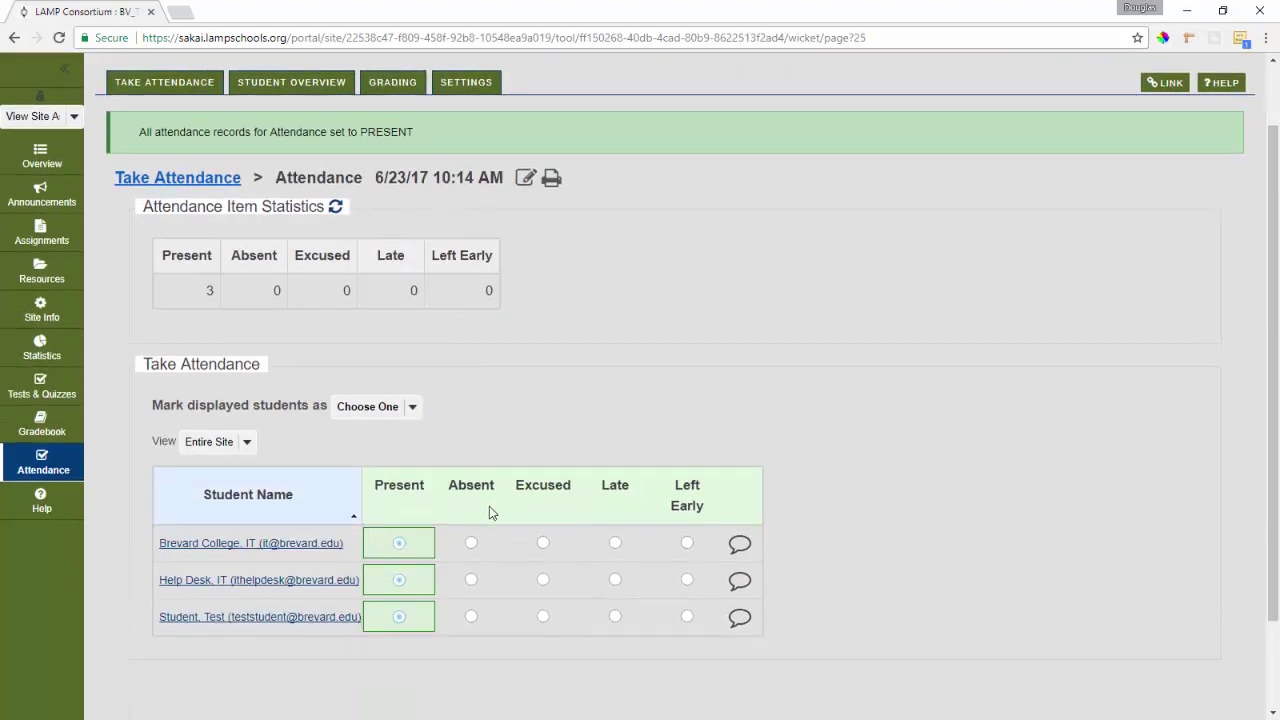
click(471, 616)
Comment 'Please let me know if you will be staying in this class' on the test student's absence
scroll(430, 572, down, 1)
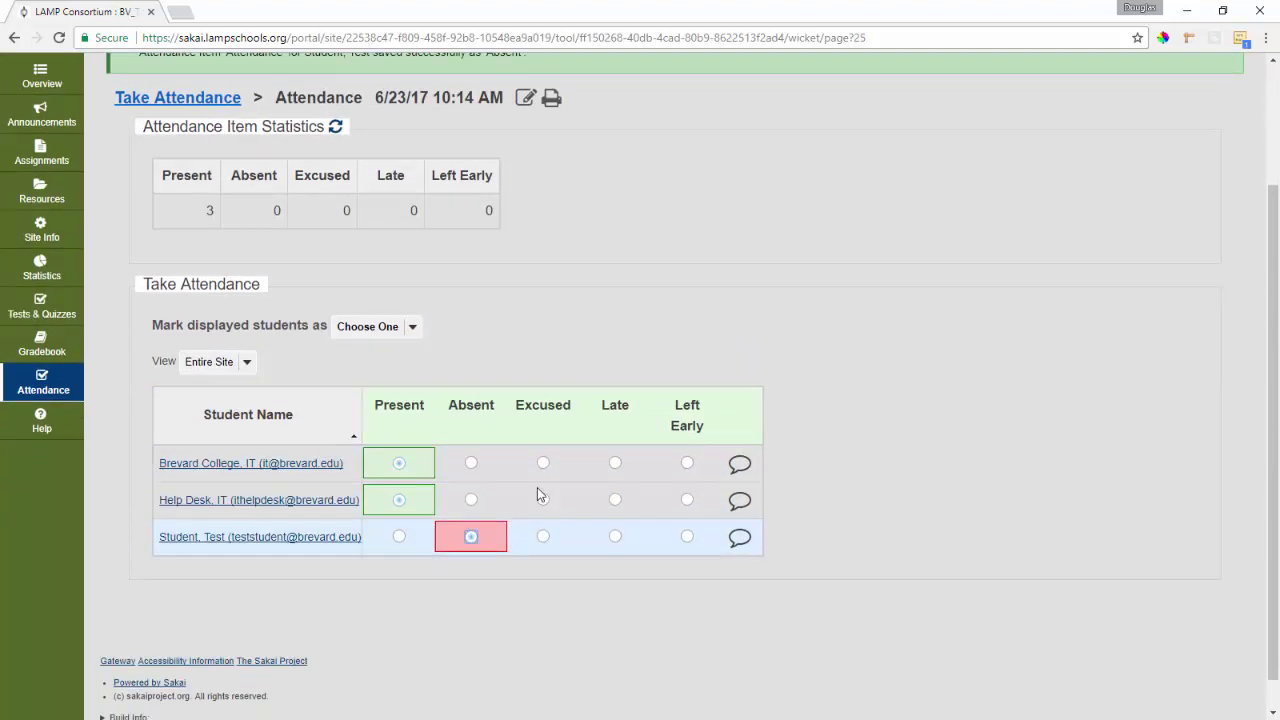
click(740, 537)
click(619, 468)
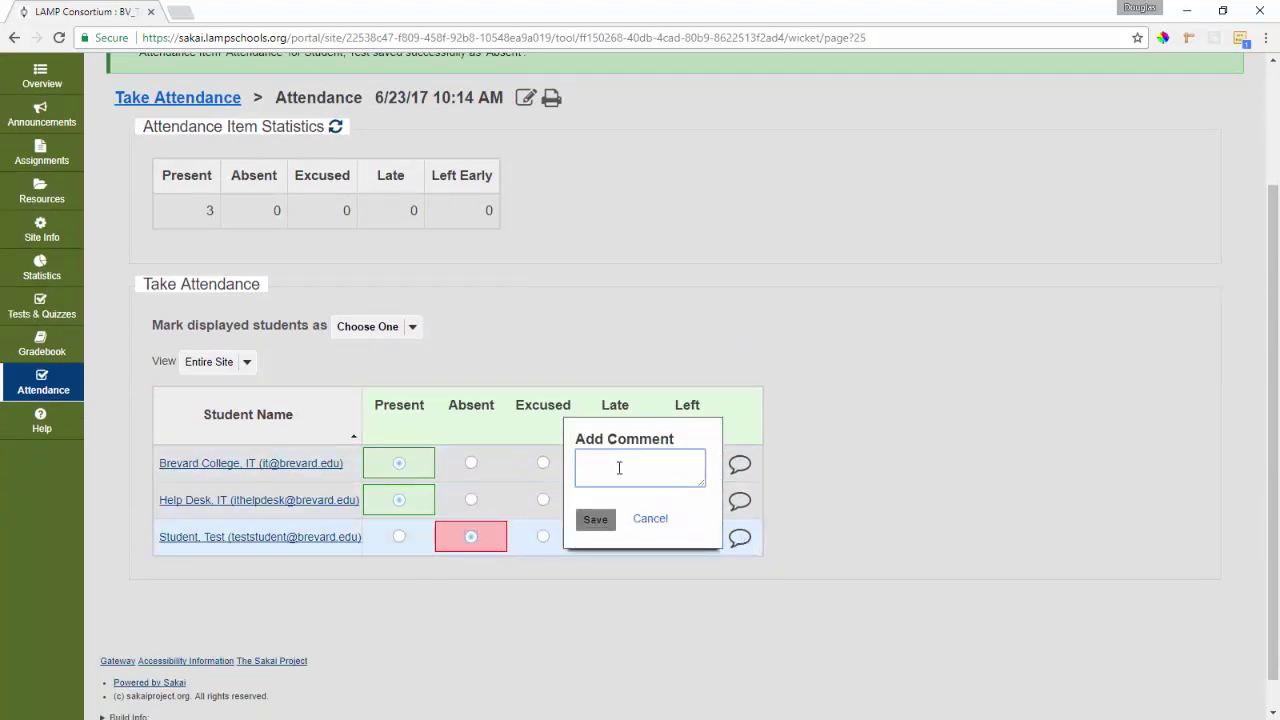
text(Please let me know if you will)
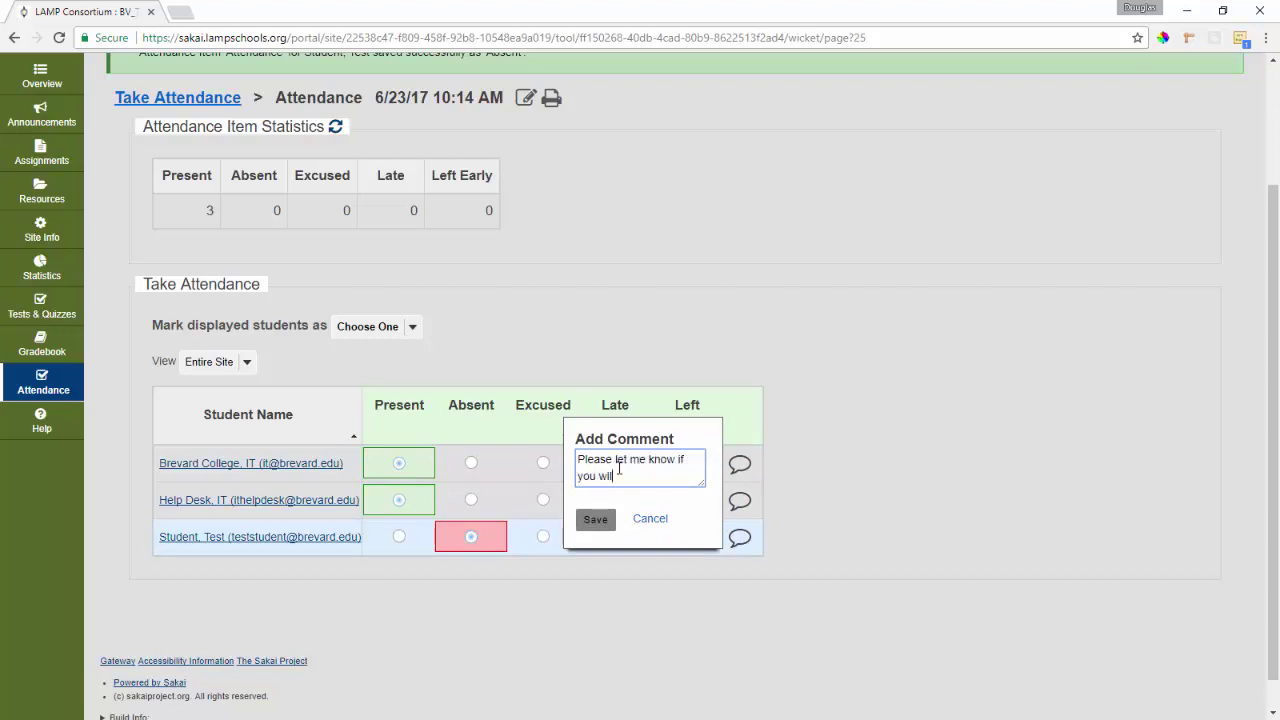
text( be staying in this)
text( class.)
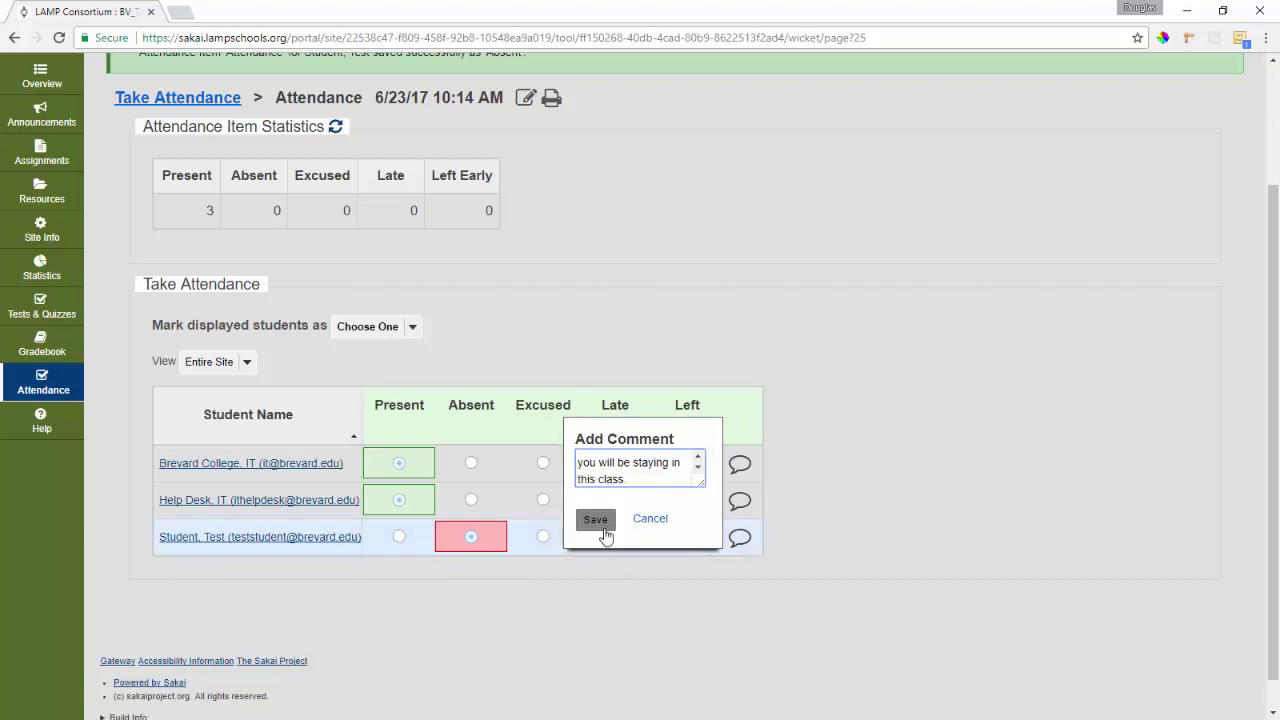
click(595, 519)
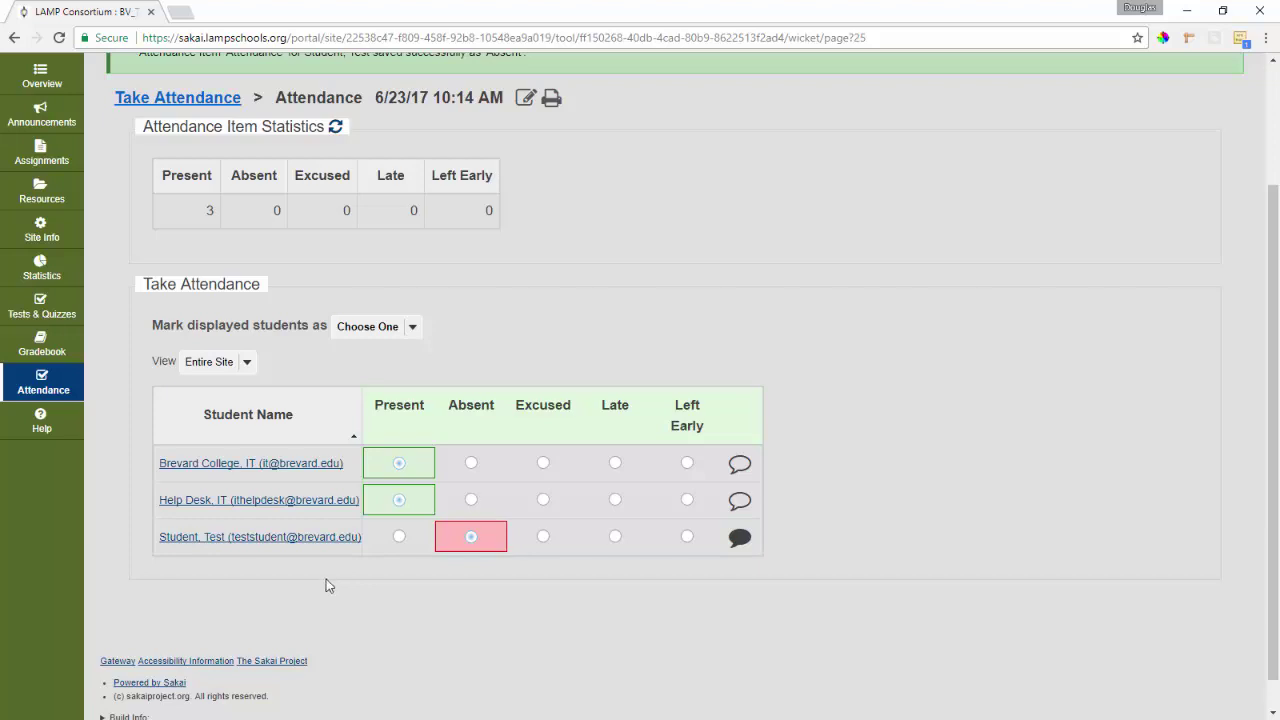
View the Student Overview with grades 100.0, 100.0 and 50.0 for the test student
scroll(332, 593, up, 2)
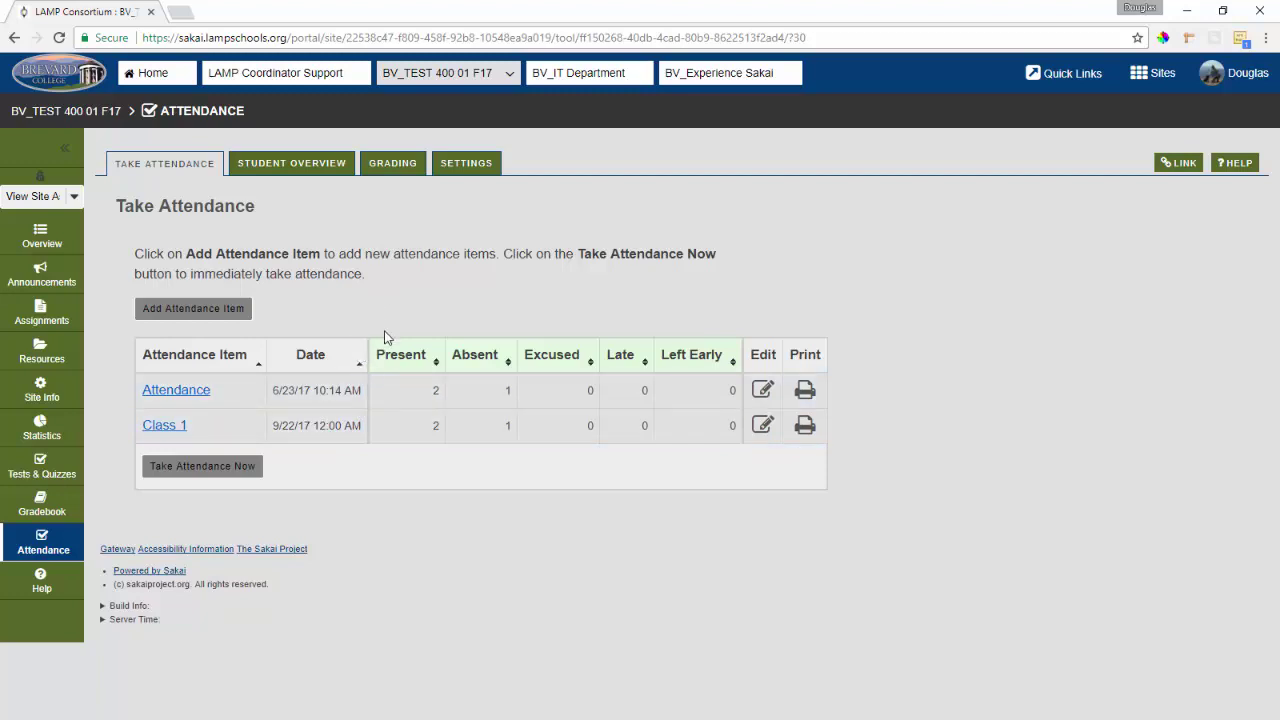
click(313, 175)
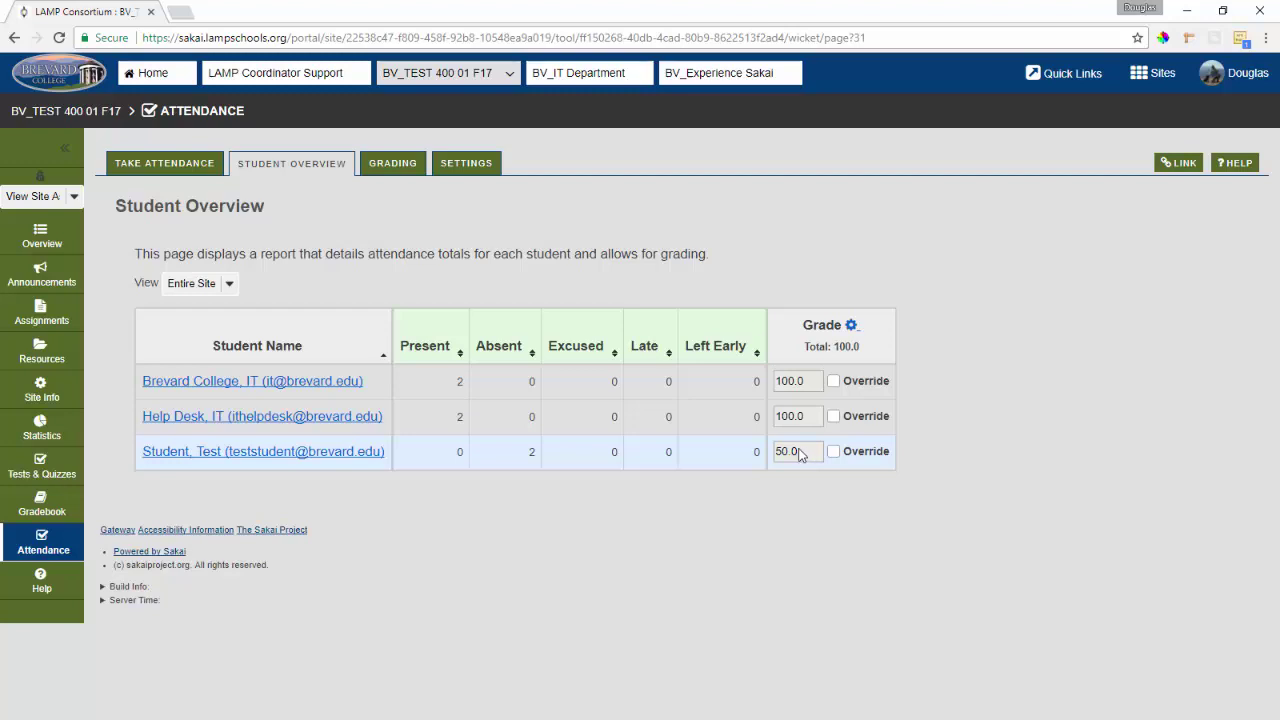
Check the Gradebook's Attendance column showing 100, 100 and 50
click(57, 513)
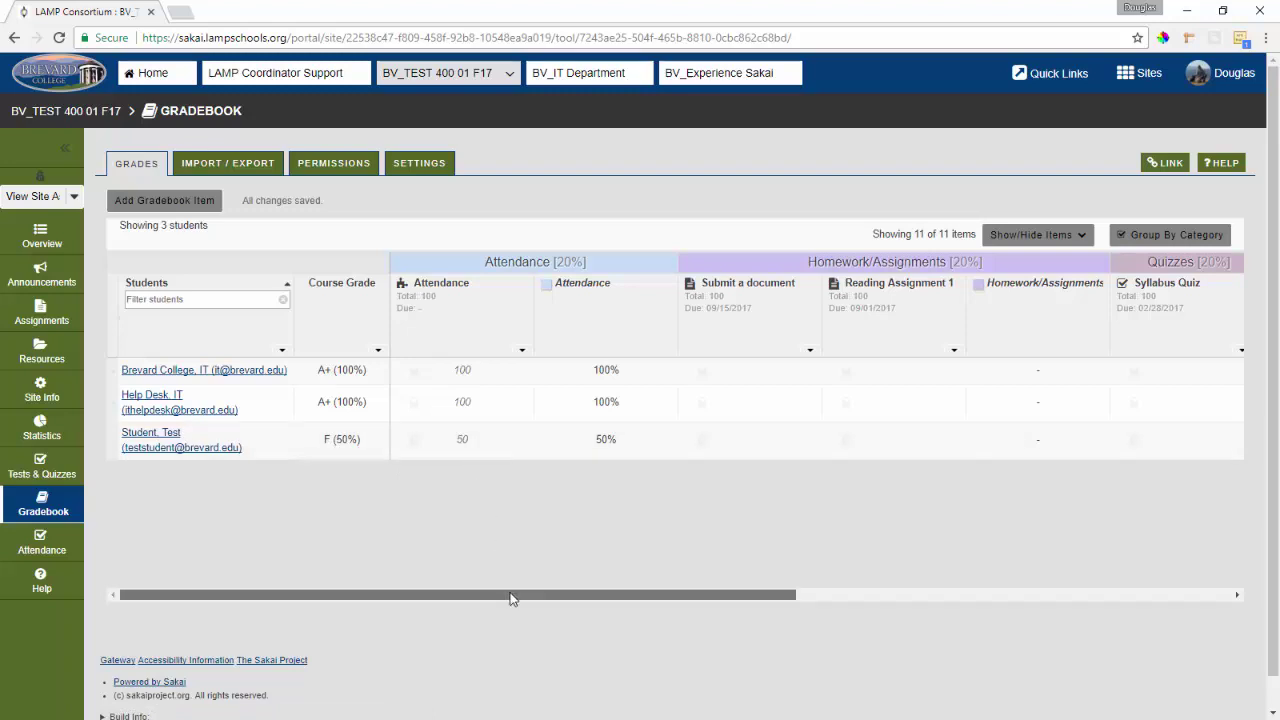
drag(514, 594, 443, 591)
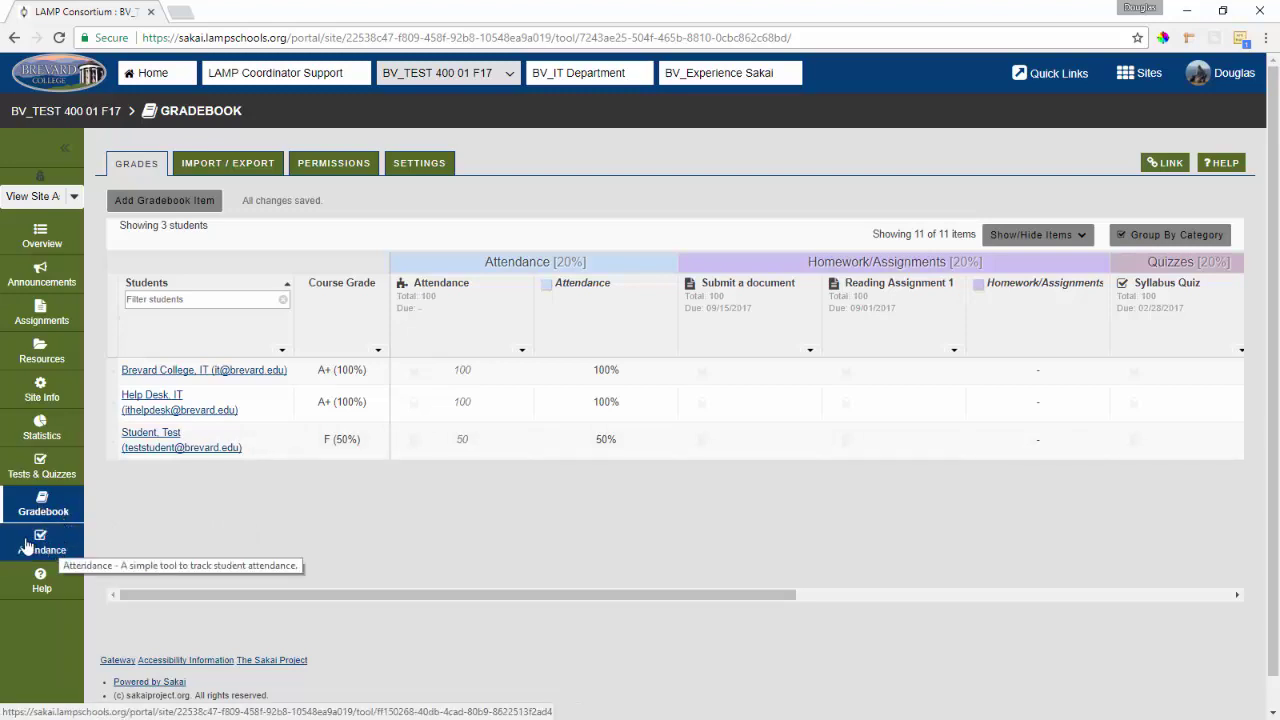
Leave the Gradebook by choosing another tool in the left sidebar
click(15, 545)
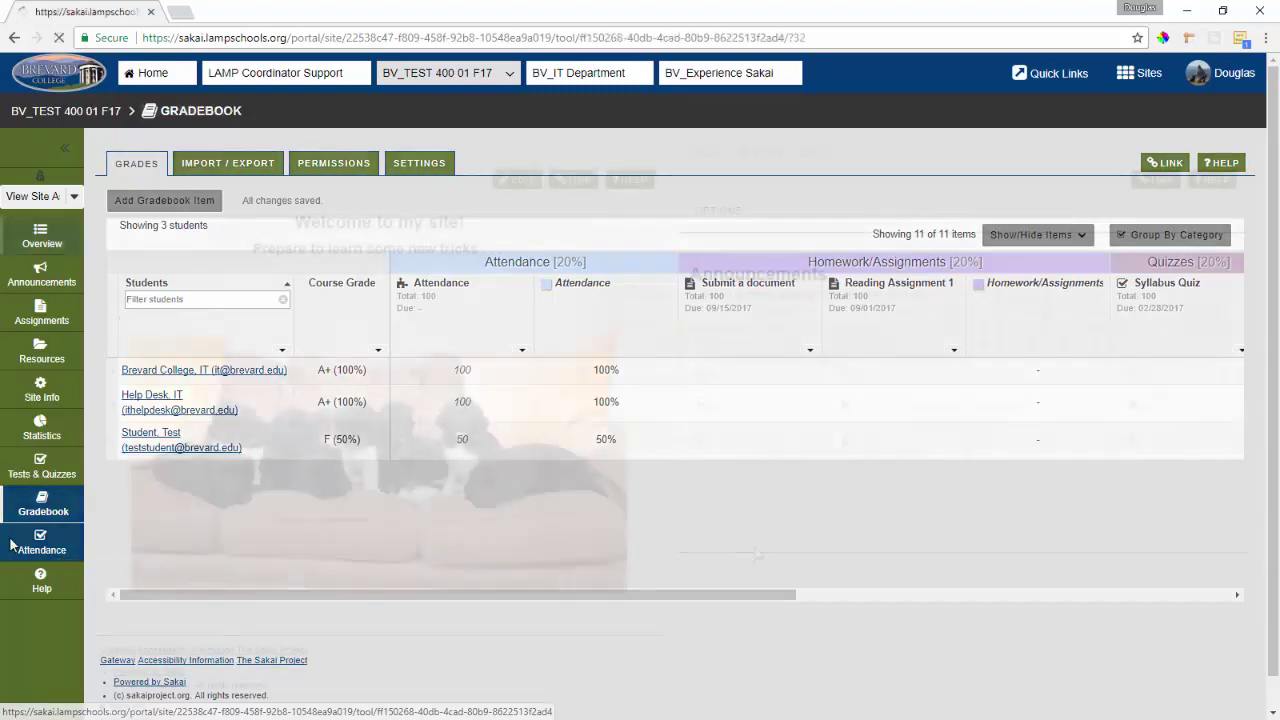